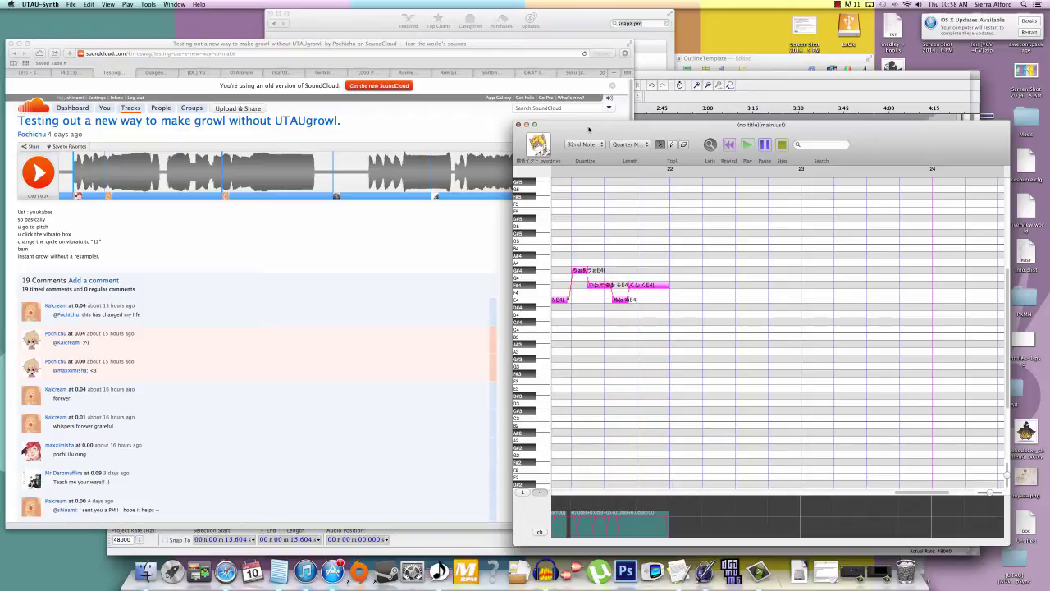
- Bring Safari forward and switch to the Seku [Boom demobank] Utaugrowl Resampler (new resampler out) tab
click(465, 233)
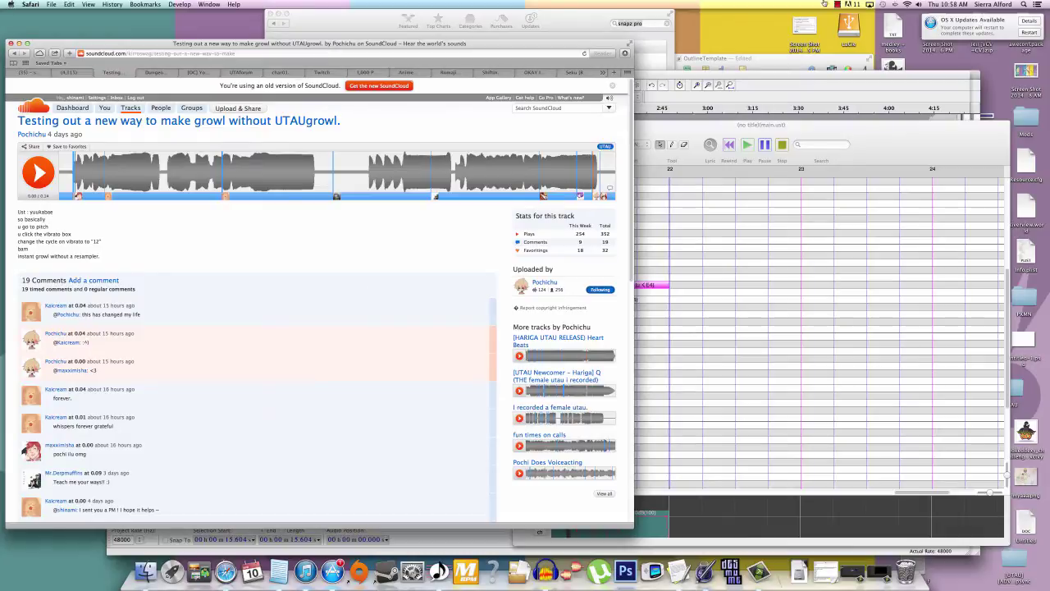
click(574, 72)
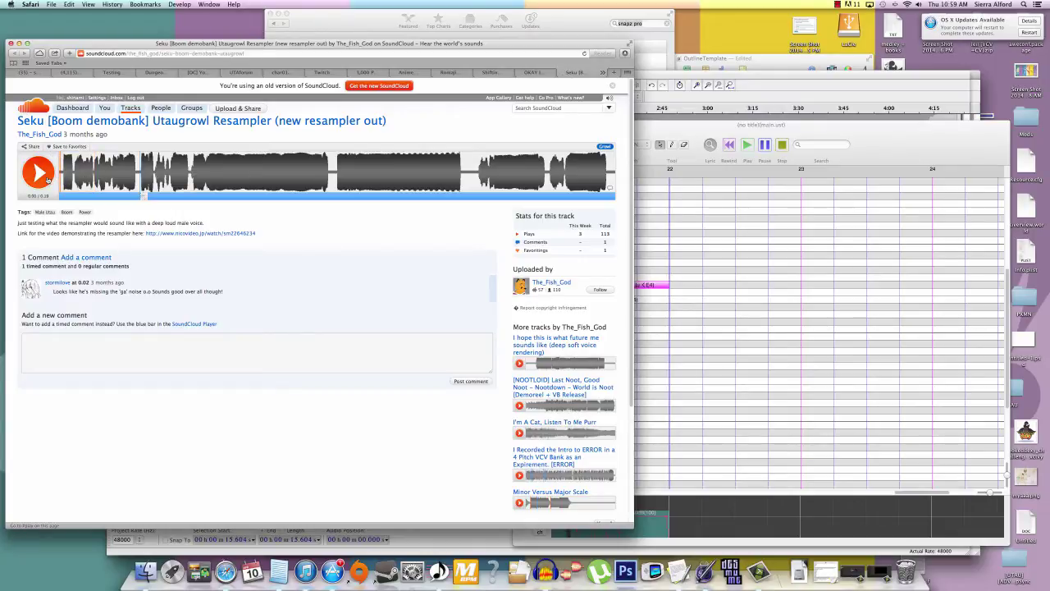
- Play about the first 7 seconds of the Utaugrowl demo, glance at UTAU-Synth, then return to SoundCloud
click(38, 173)
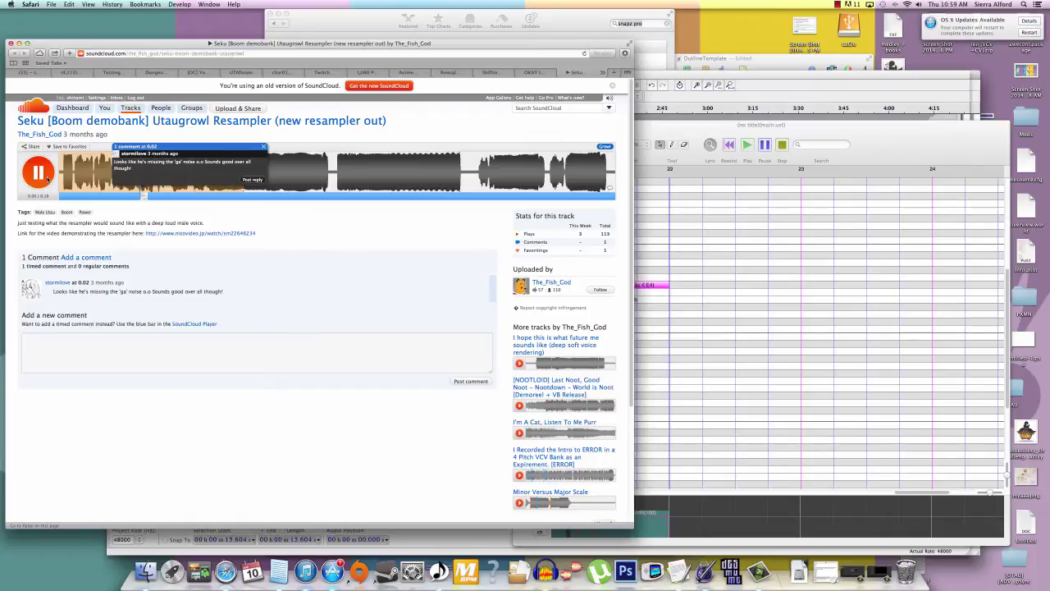
click(47, 179)
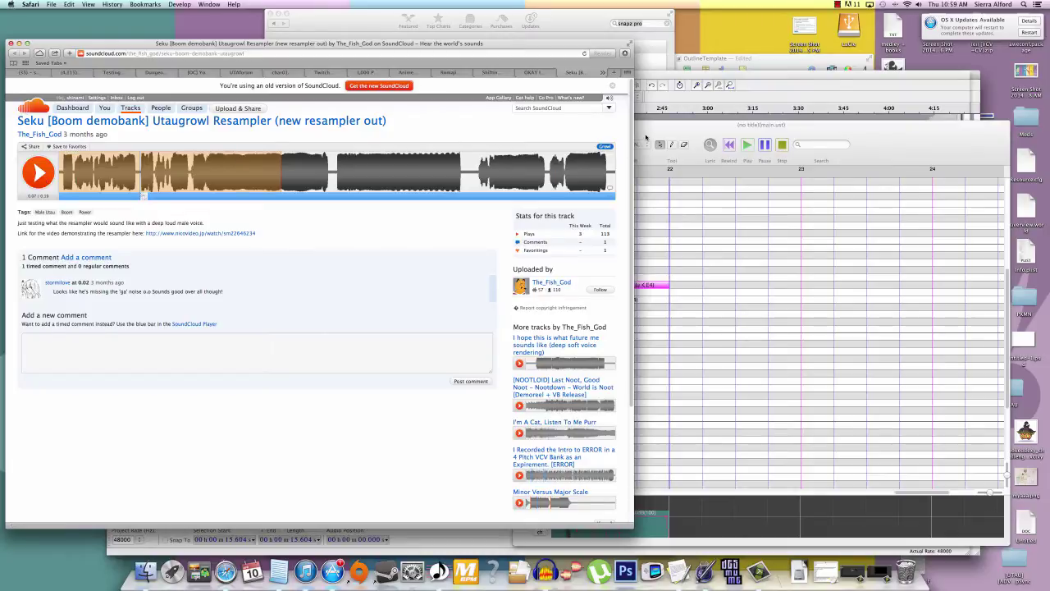
click(646, 137)
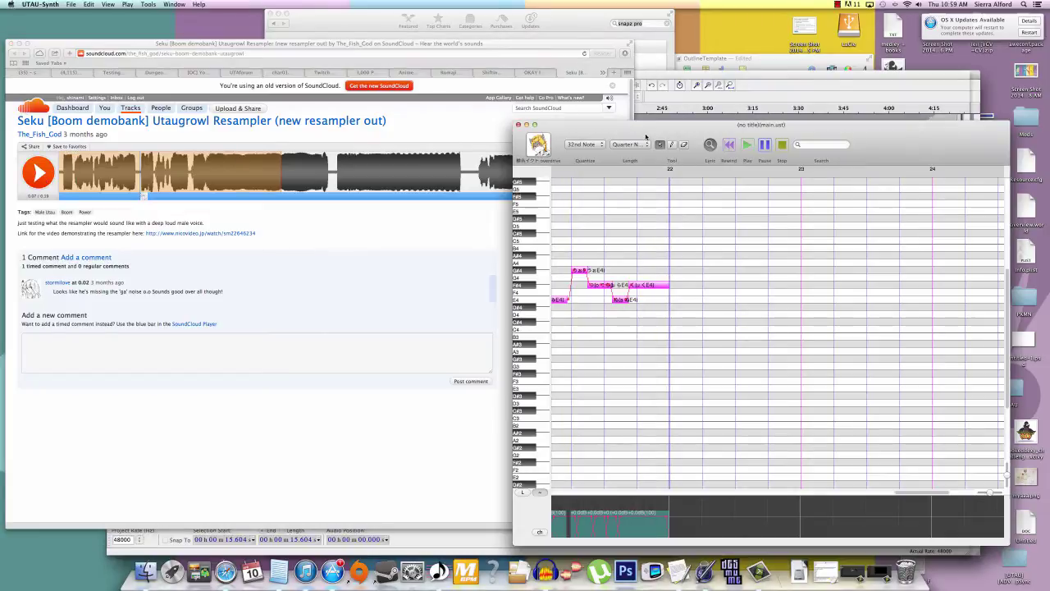
click(433, 120)
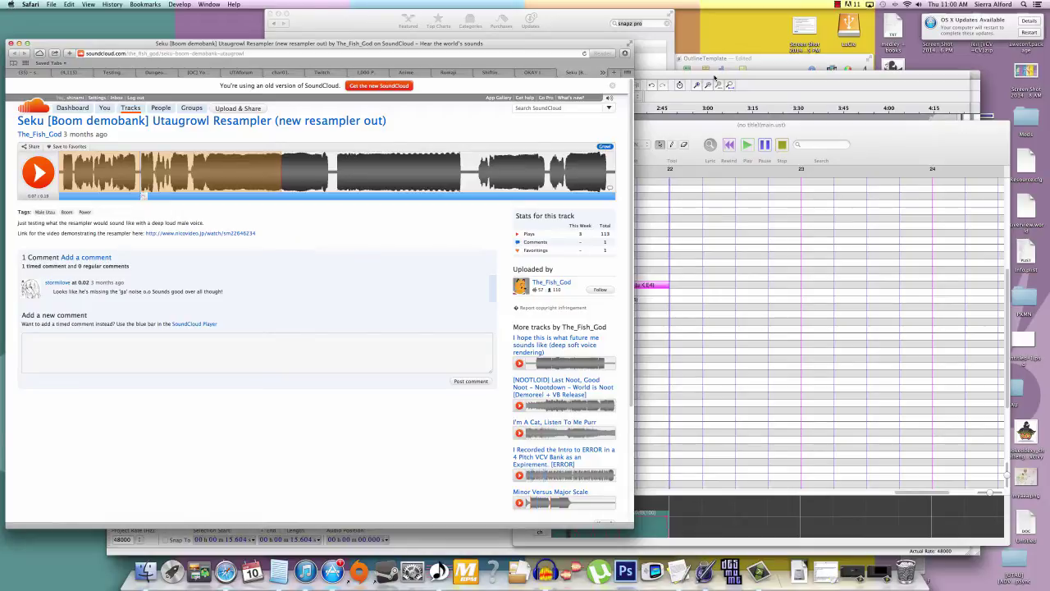
- In Audacity, play the recorded tracks from about 0:35, stop, then switch to UTAU-Synth's main.ust piano roll
click(715, 77)
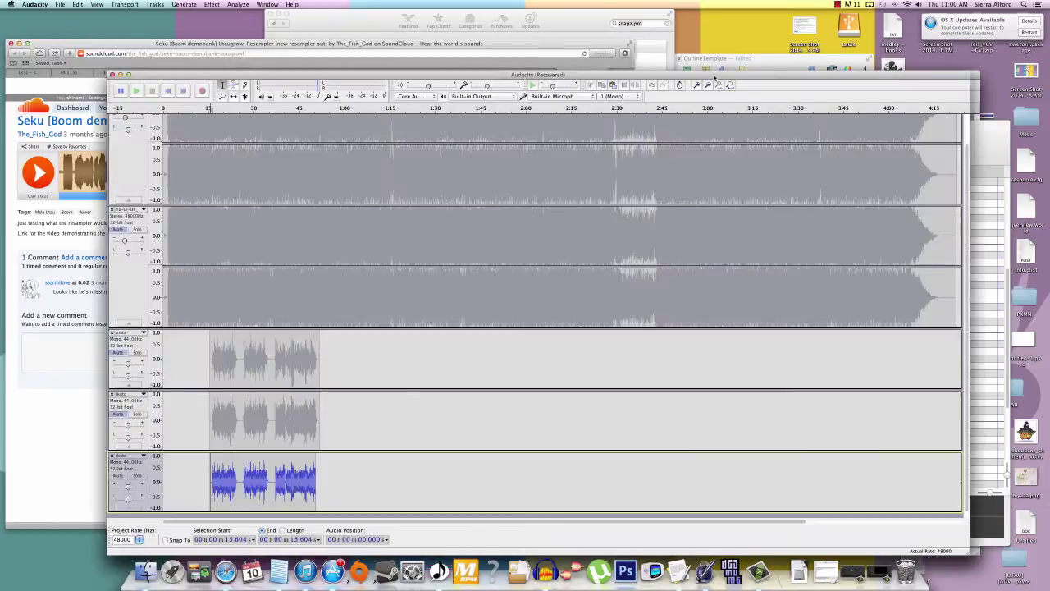
click(278, 113)
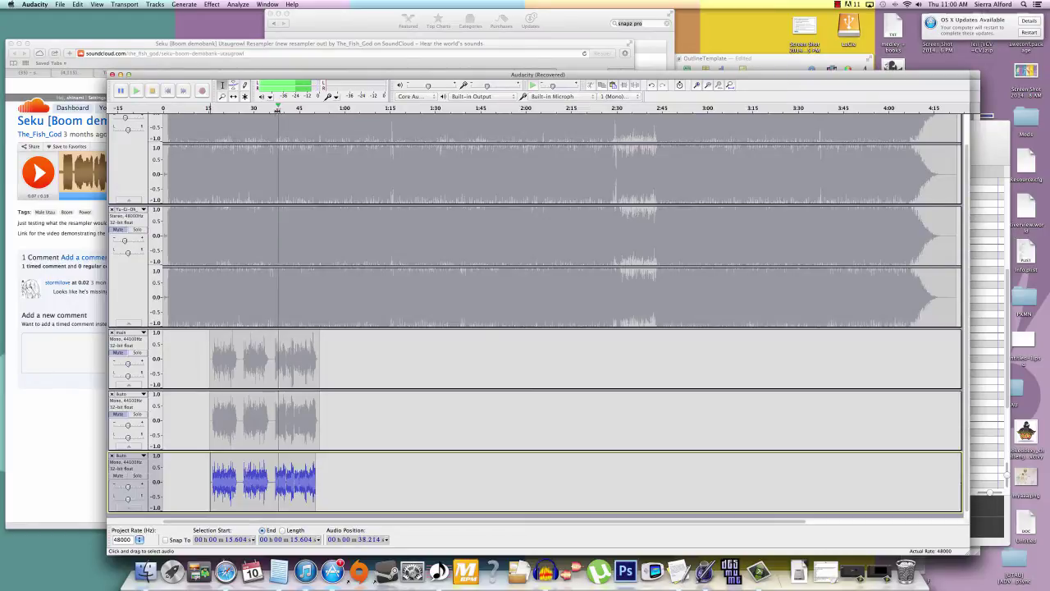
click(268, 110)
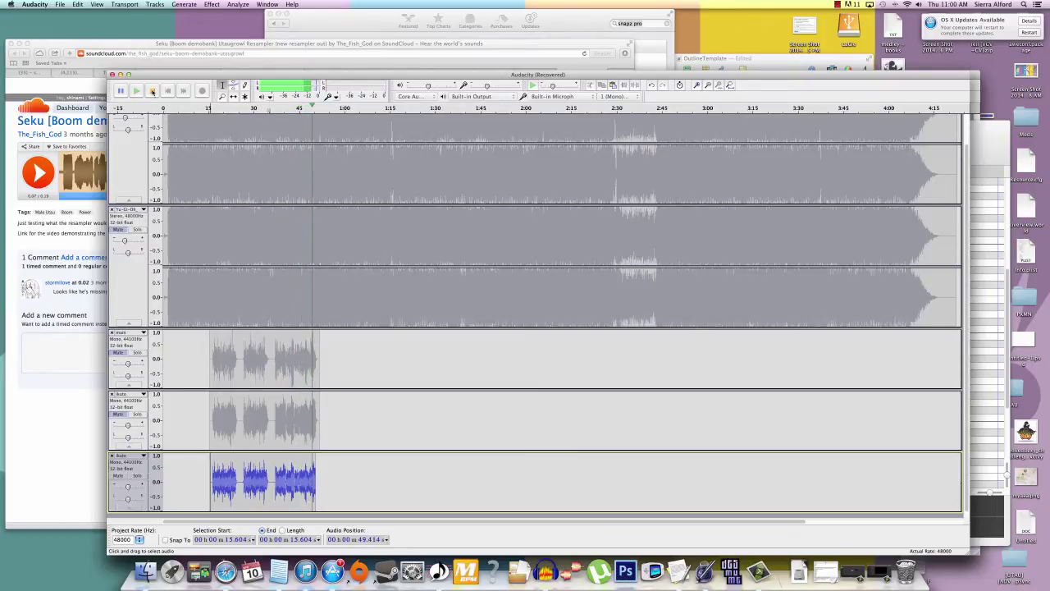
click(153, 91)
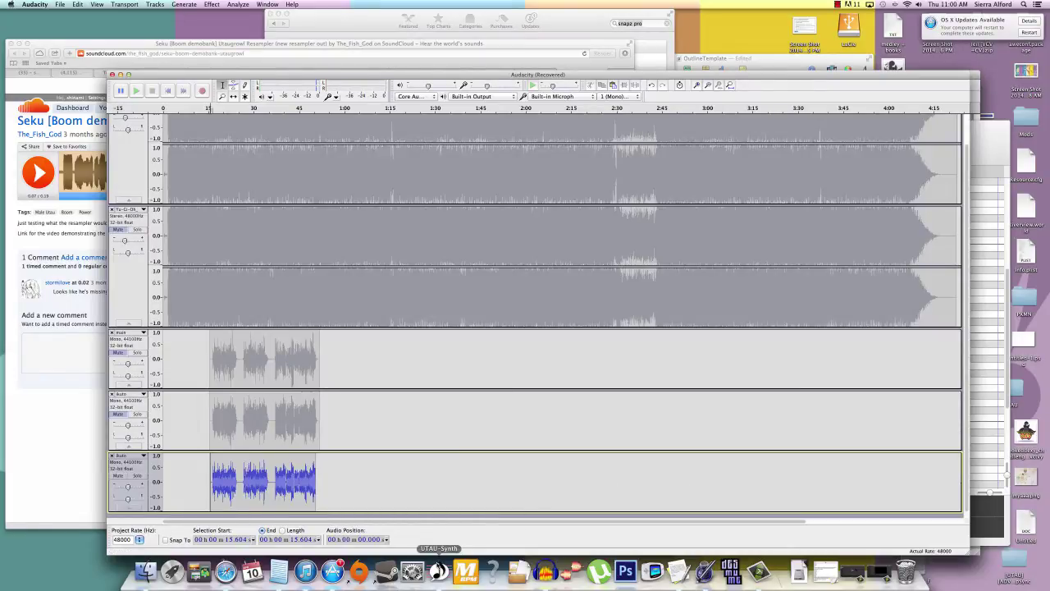
click(439, 571)
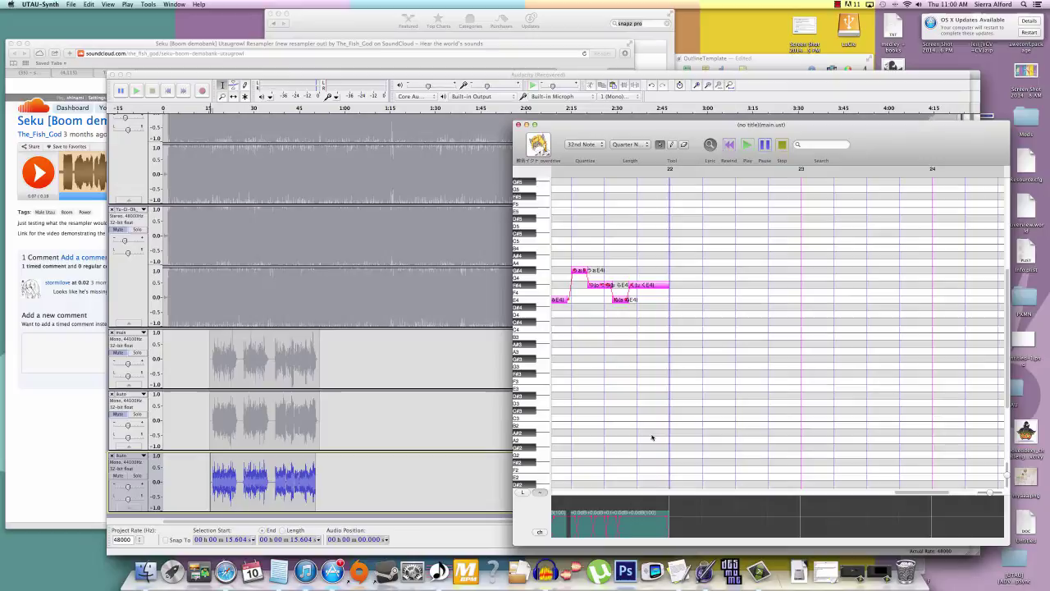
- Maximise the piano roll and scroll to measure 18 with all notes deselected
click(534, 124)
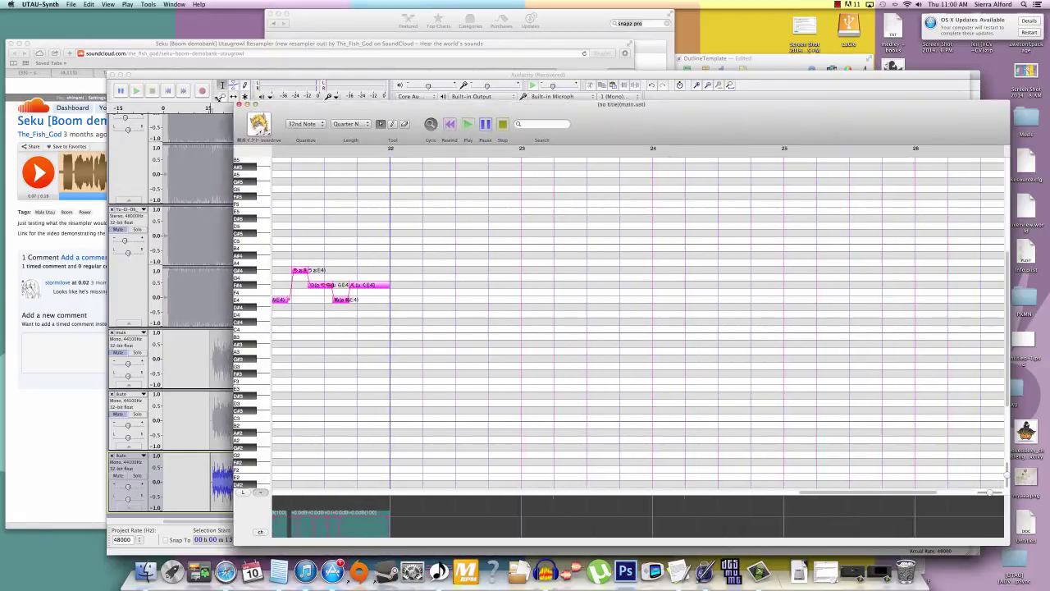
scroll(244, 179, left, 10)
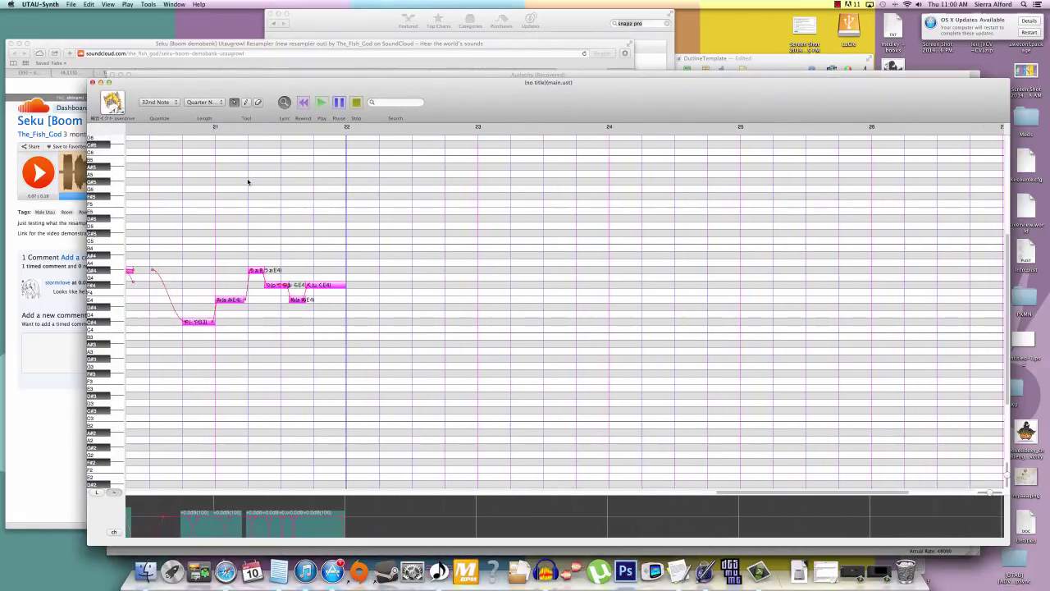
scroll(246, 180, left, 6)
scroll(242, 181, right, 3)
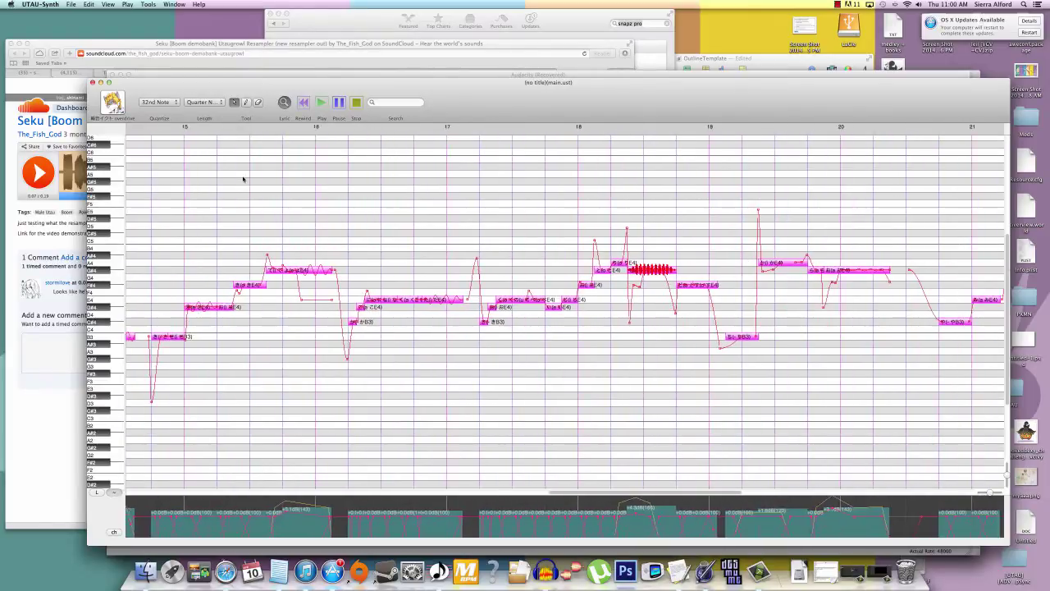
scroll(611, 243, right, 3)
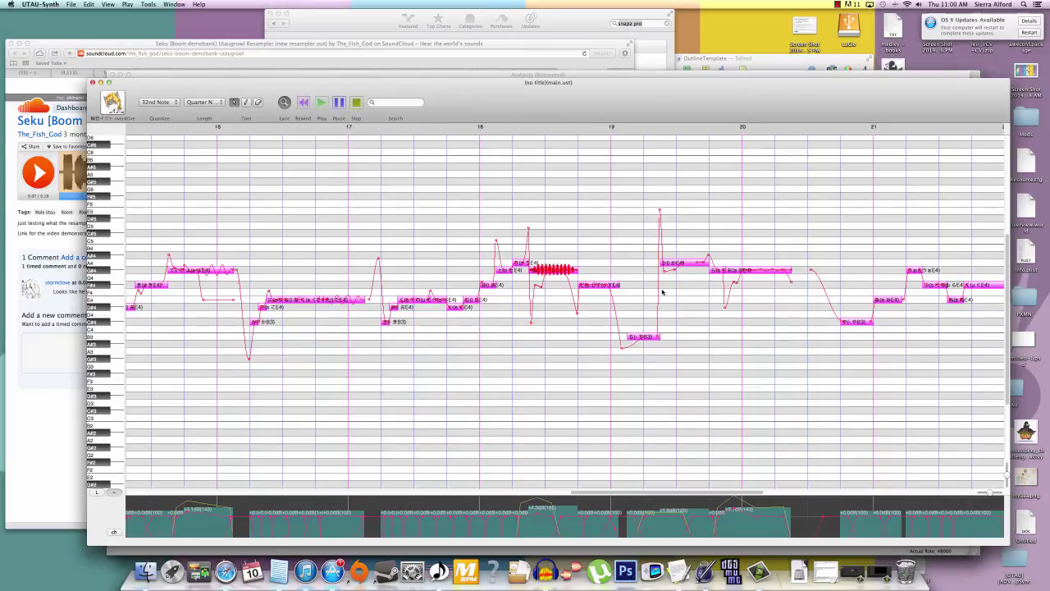
click(660, 296)
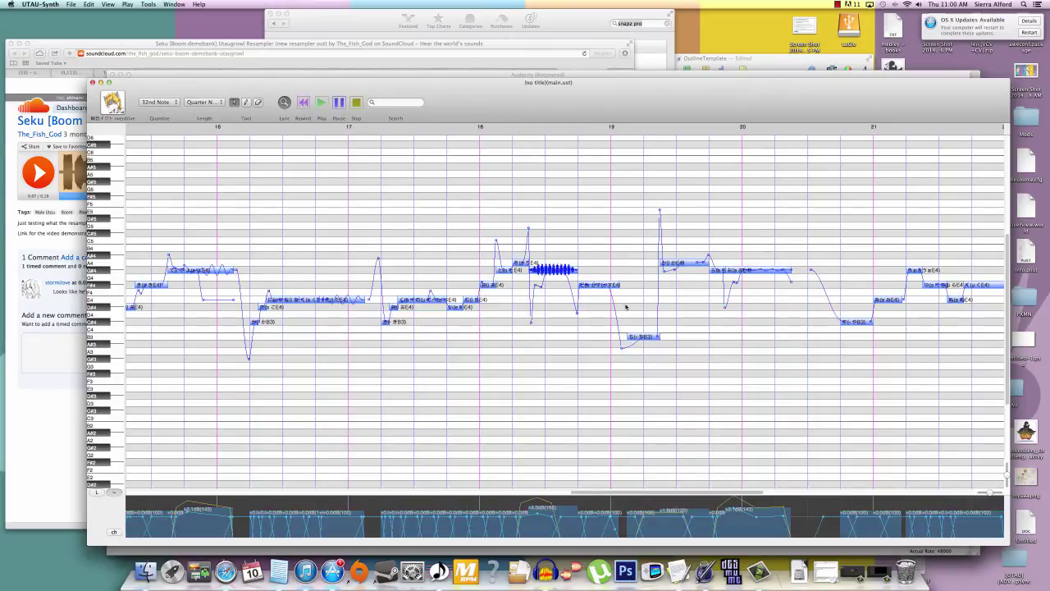
scroll(640, 303, right, 5)
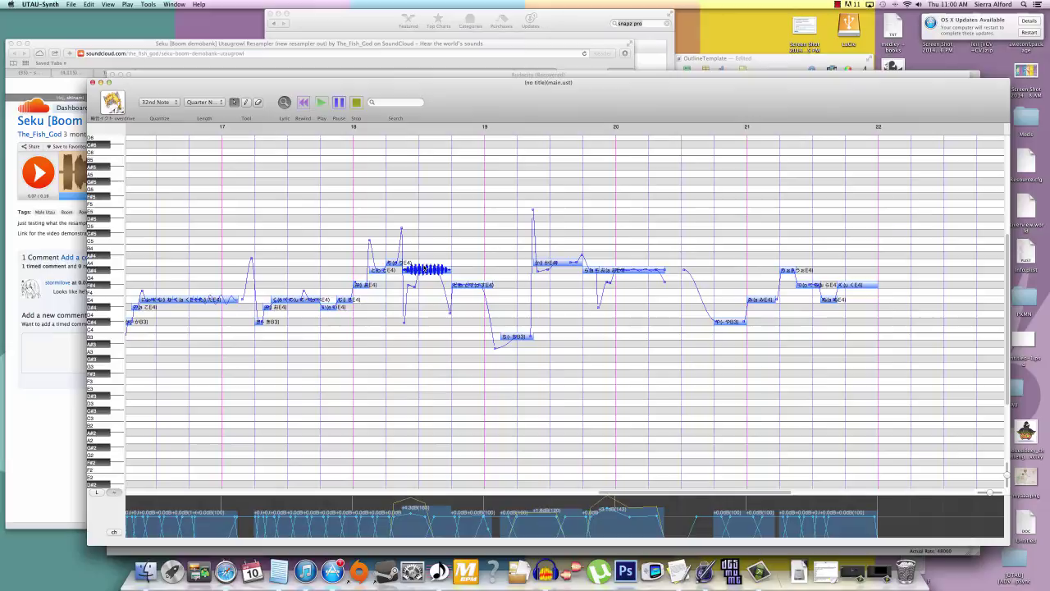
- Turn off vibrato on the note after measure 18, play measures 18–19, then reselect that note
right_click(423, 268)
click(443, 313)
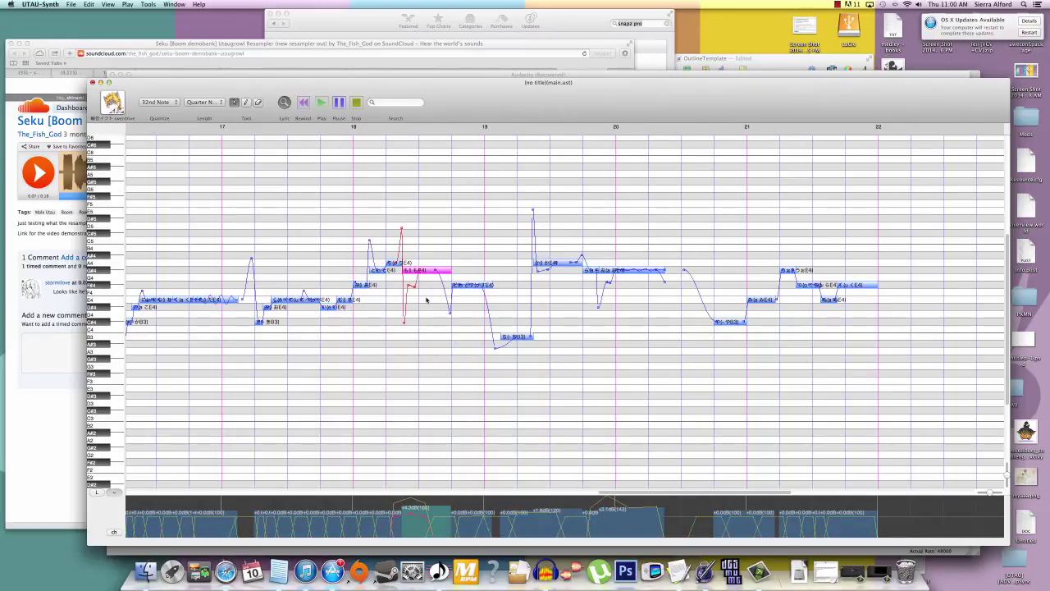
drag(371, 236, 492, 328)
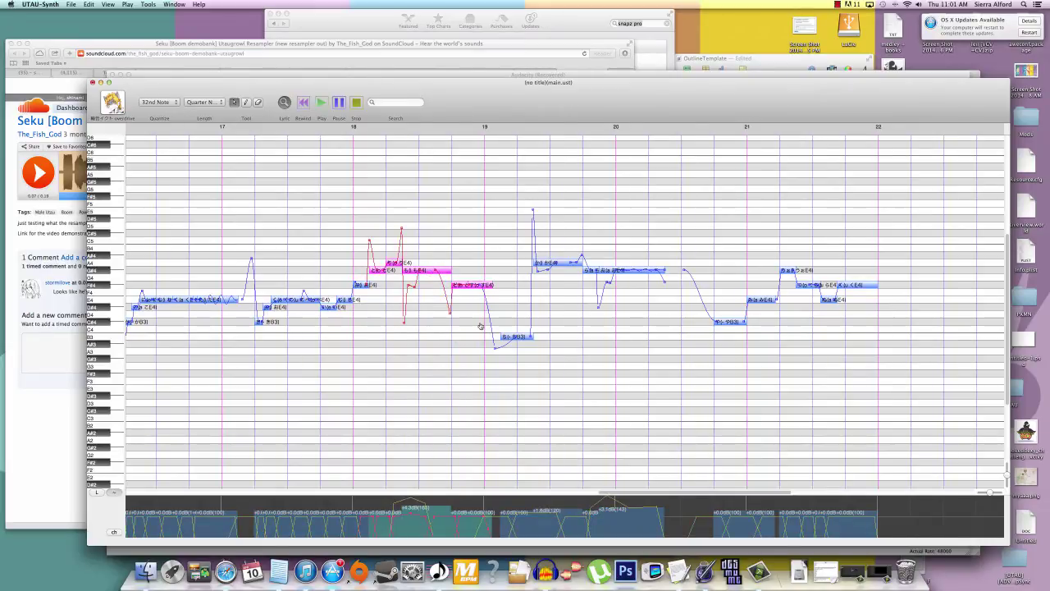
click(321, 101)
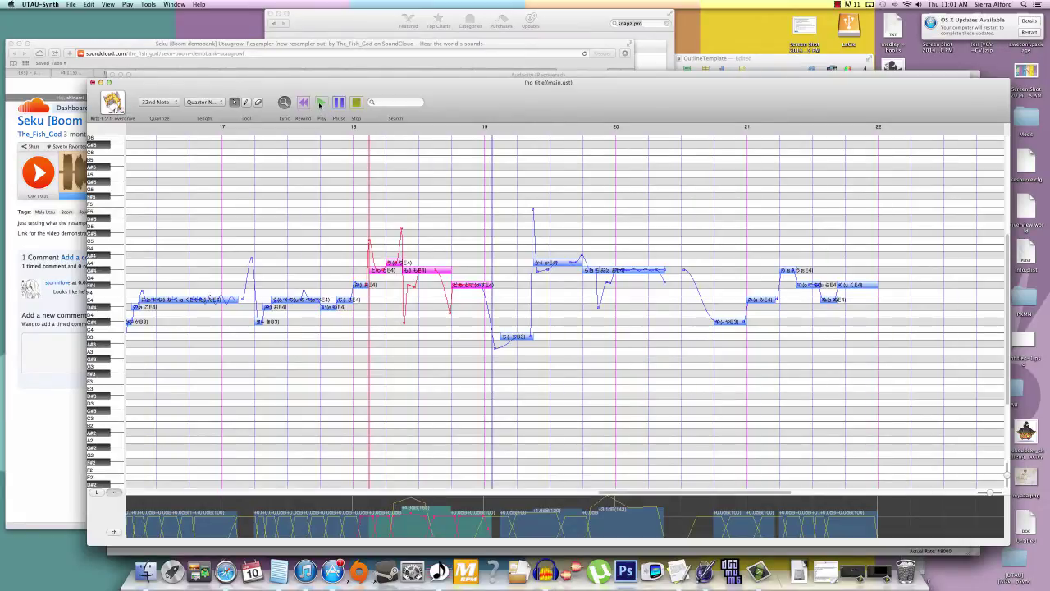
click(412, 245)
click(424, 271)
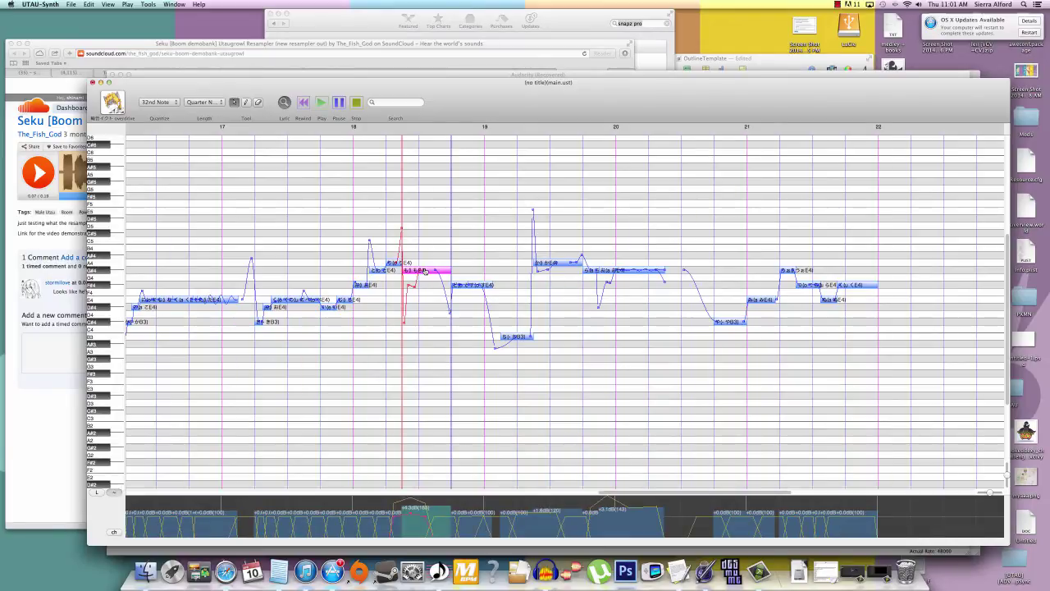
- Empty the note's gFlag field (previously 6) in Note Properties and bring up its vibrato settings
right_click(424, 270)
click(441, 297)
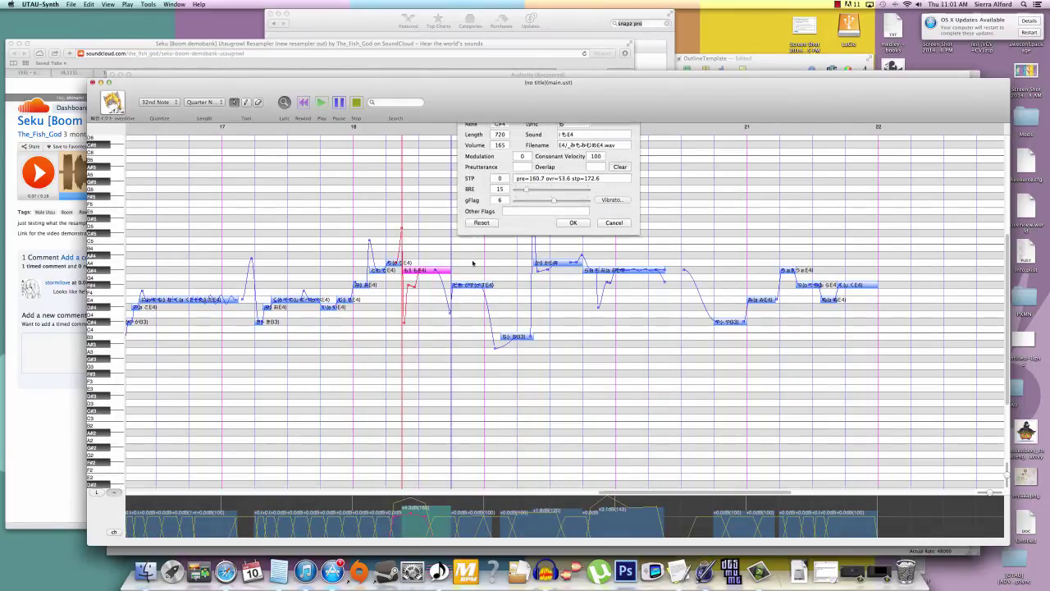
double_click(497, 210)
key(BackSpace)
click(571, 232)
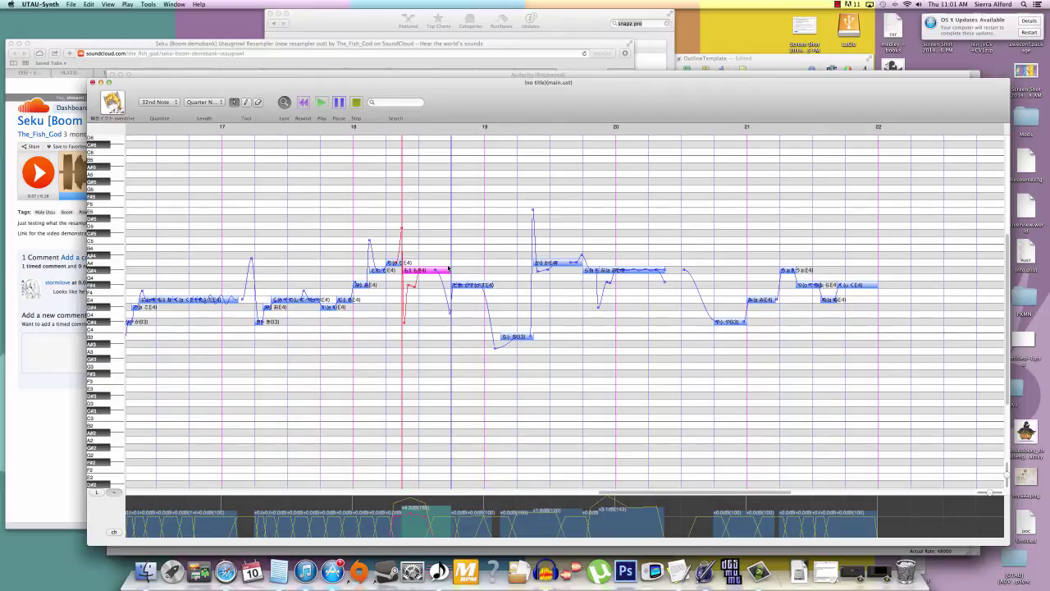
key(super+i)
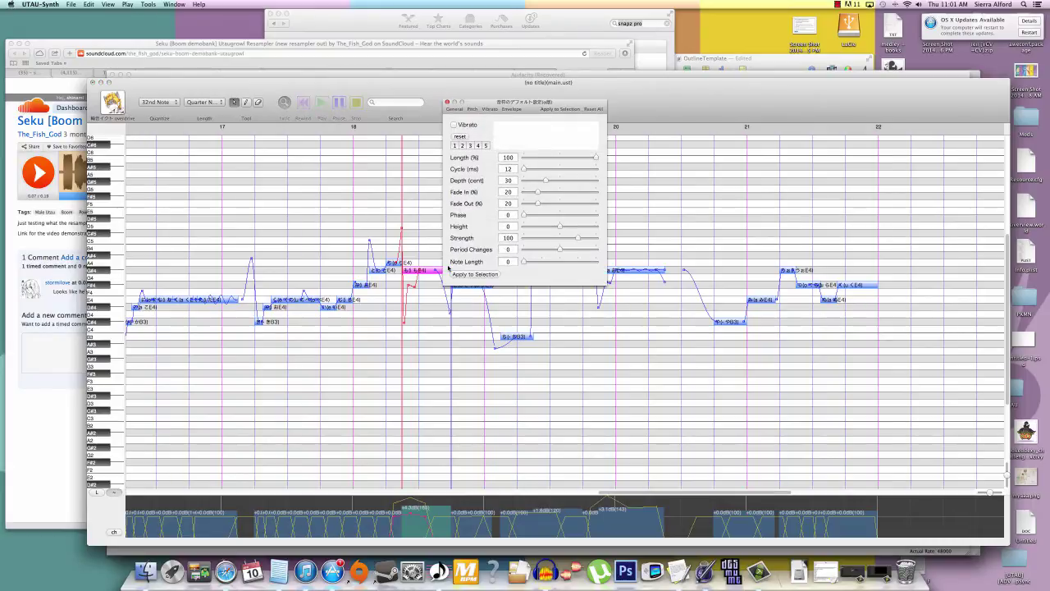
- Enable vibrato, reset defaults, and apply a 12 ms cycle at 100% length to the selected note
click(456, 125)
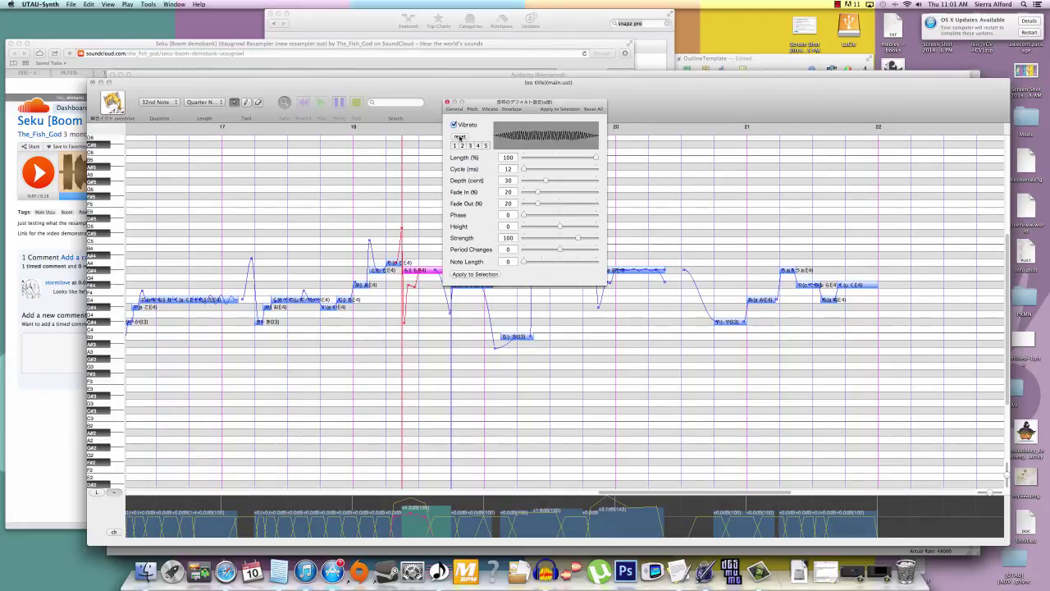
click(460, 136)
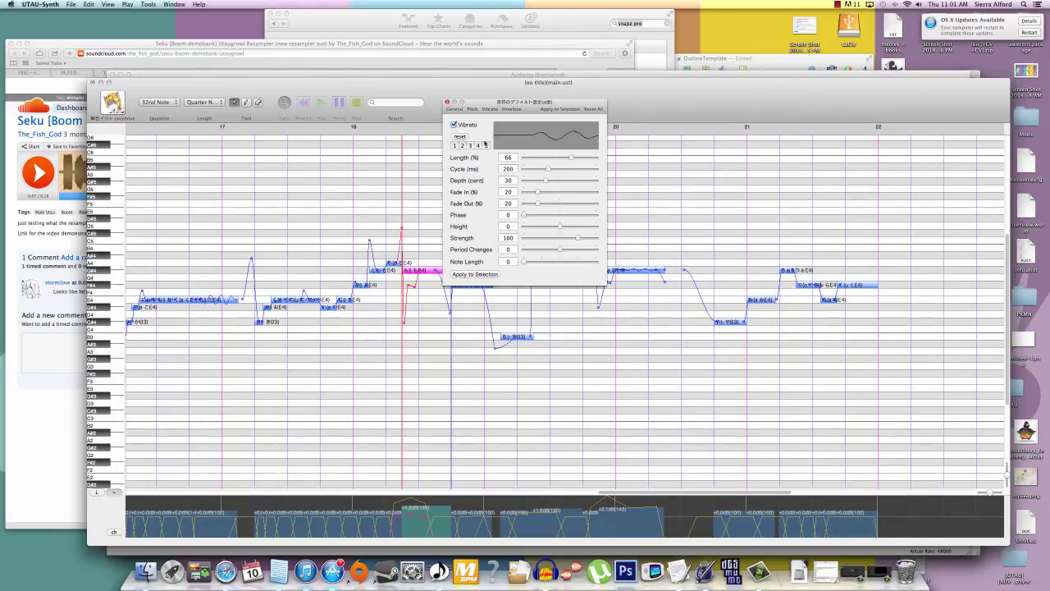
double_click(509, 168)
text(12)
key(shift+Tab)
text(100)
key(Return)
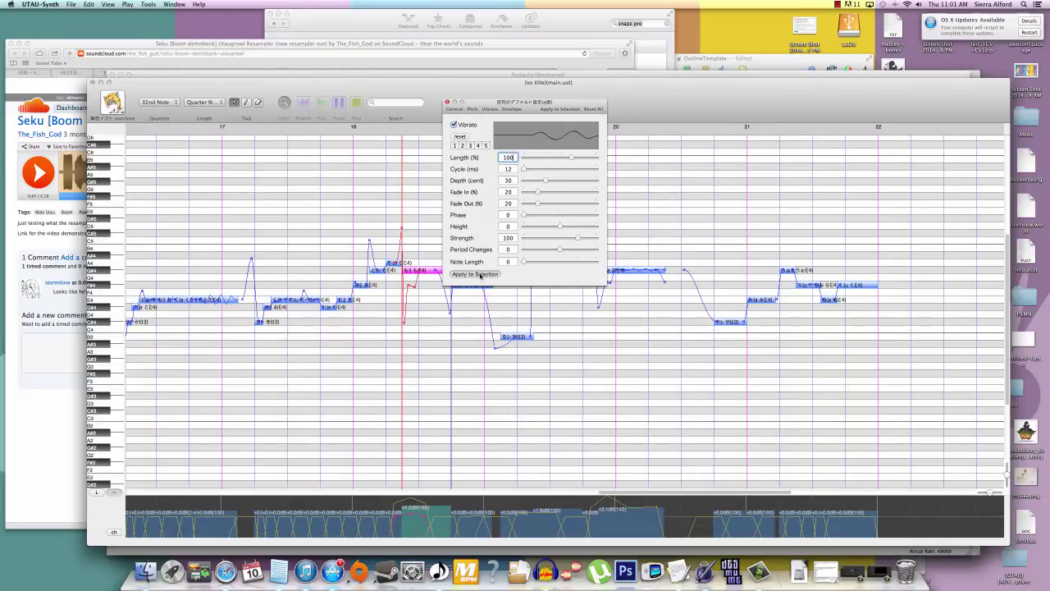
click(509, 203)
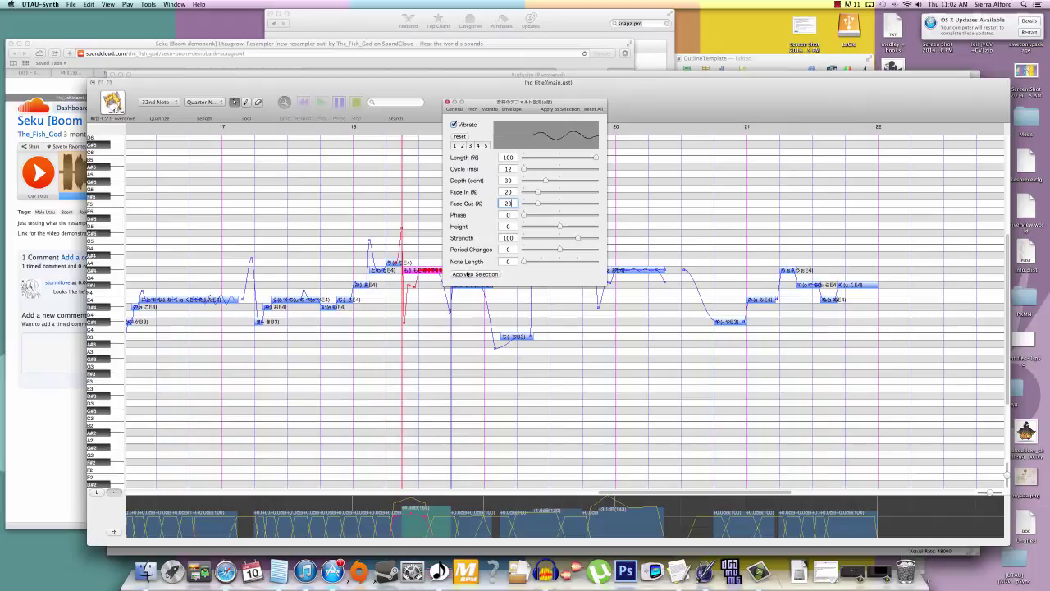
click(447, 102)
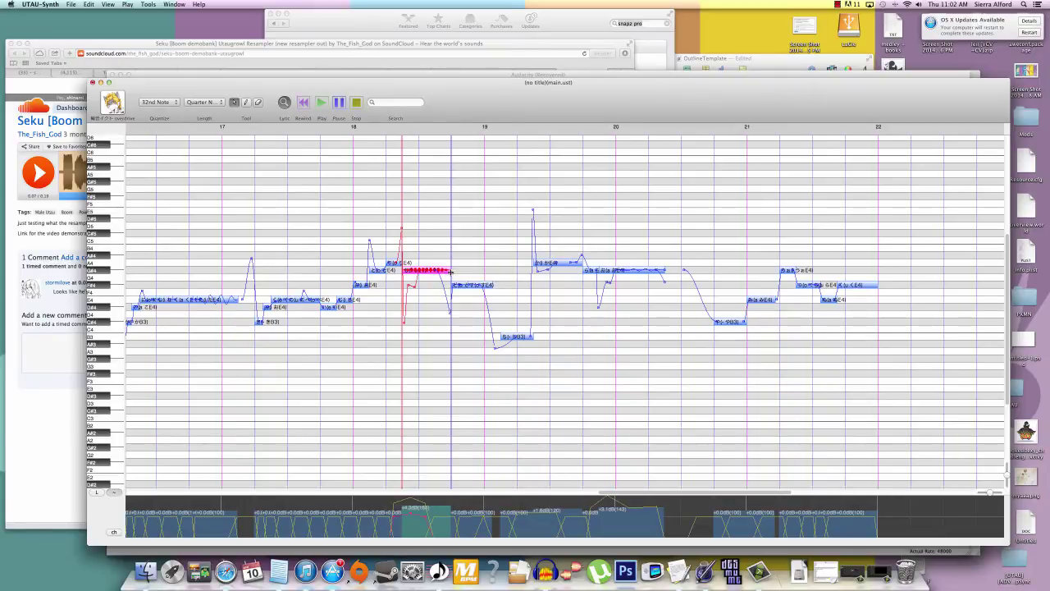
- Play the song back to hear the new vibrato on the note after measure 18
scroll(386, 188, left, 1)
click(323, 102)
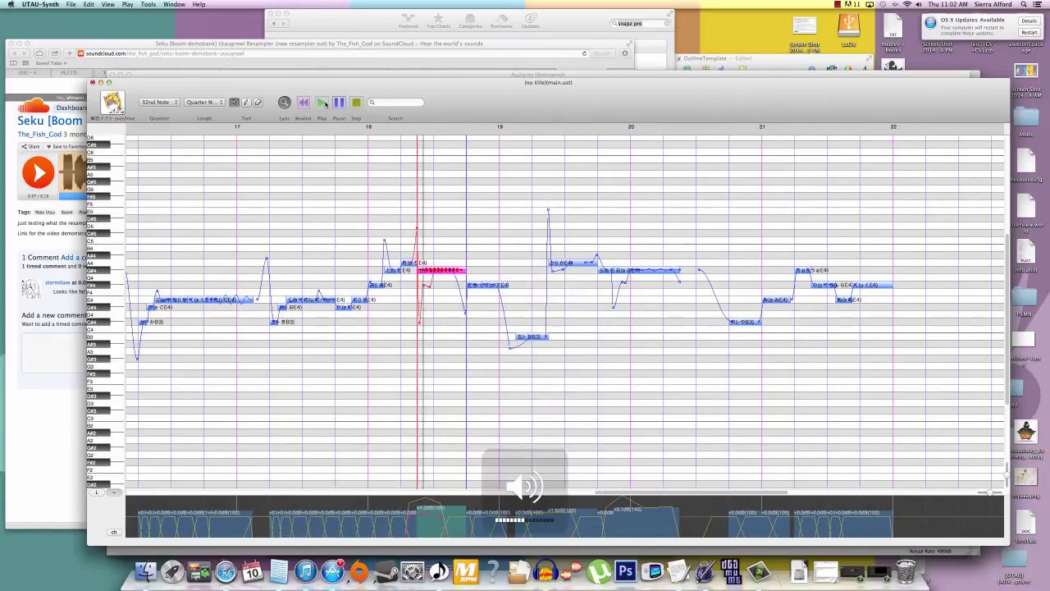
scroll(361, 165, right, 3)
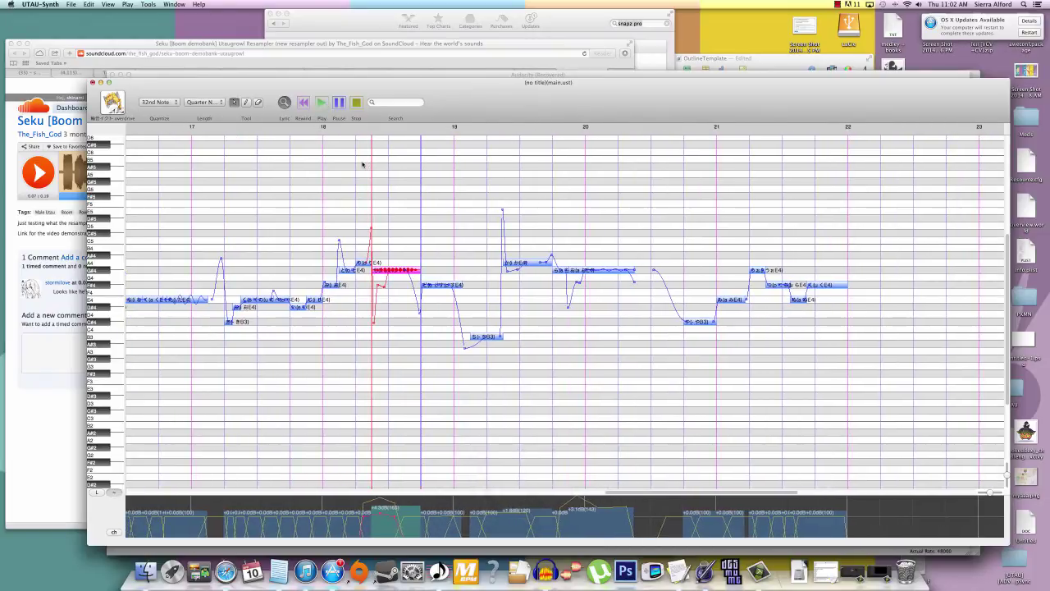
click(322, 102)
- Edit the note's vibrato shape, dragging its handle to make it denser and taller for a growl
right_click(401, 271)
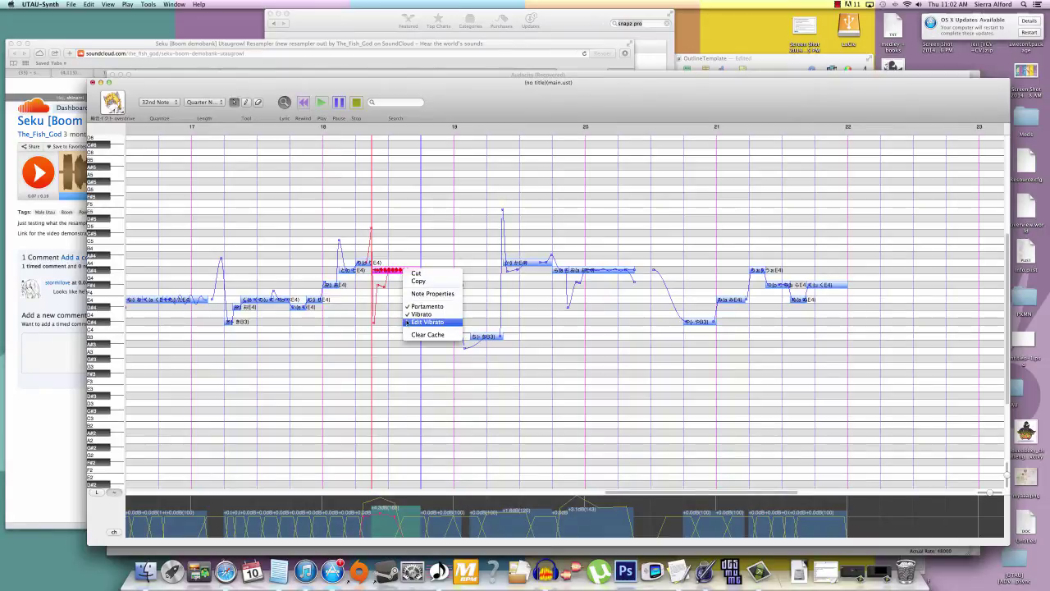
click(425, 322)
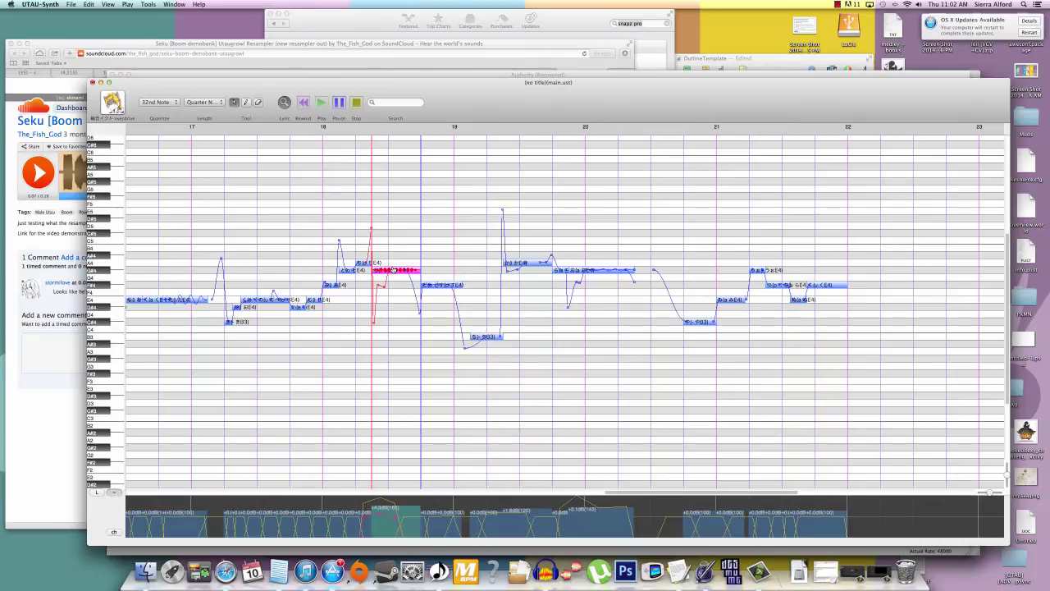
right_click(393, 270)
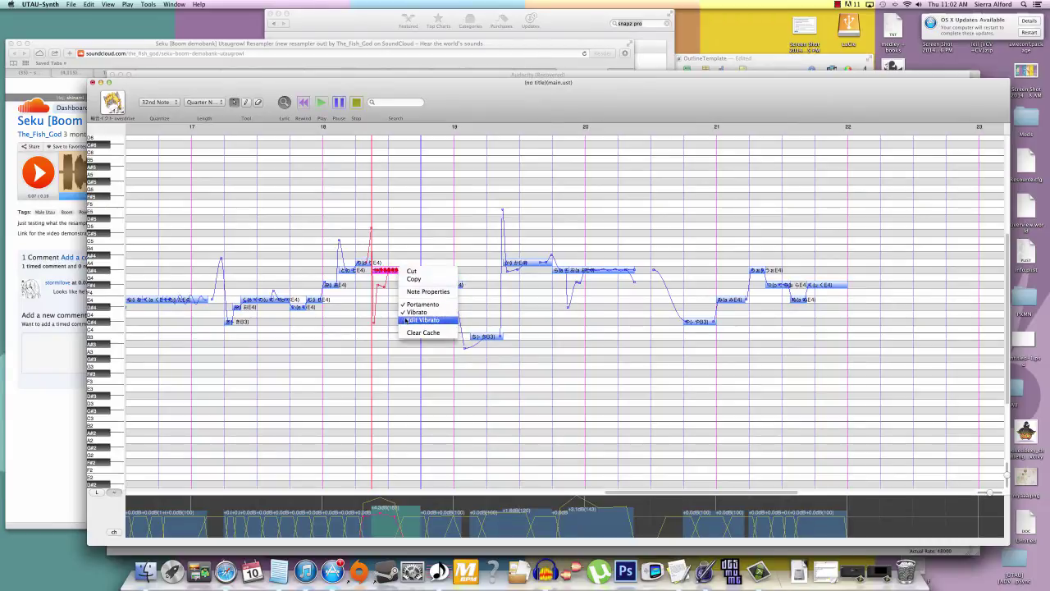
click(412, 322)
mouse_move(418, 284)
mouse_down()
mouse_move(402, 283)
mouse_move(435, 290)
mouse_move(417, 281)
mouse_up()
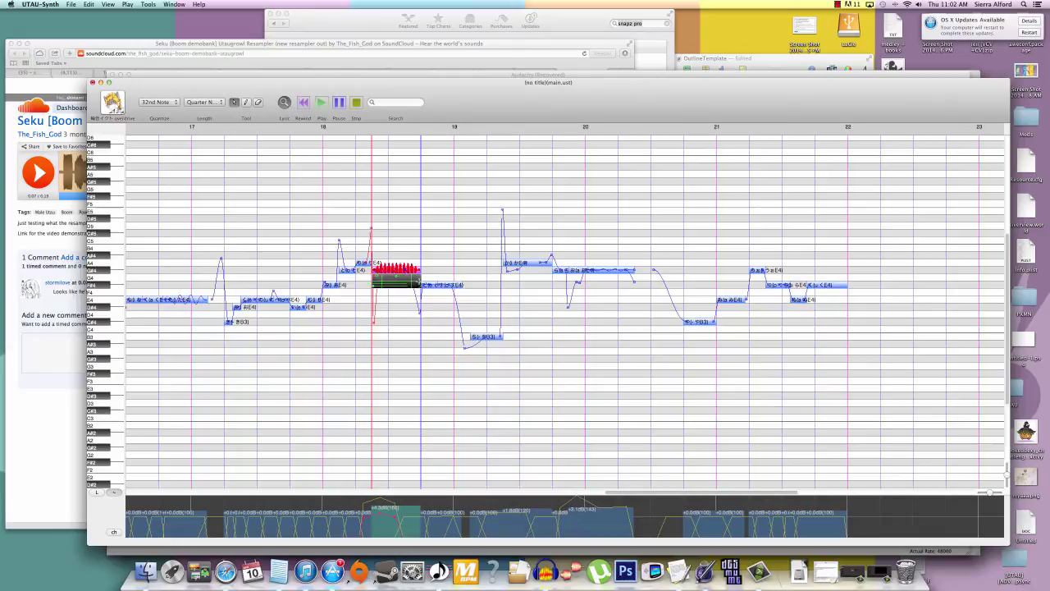
click(375, 279)
- Play back the six notes around the growl, then scroll to the growled note near measure 10
drag(319, 244, 433, 320)
click(321, 101)
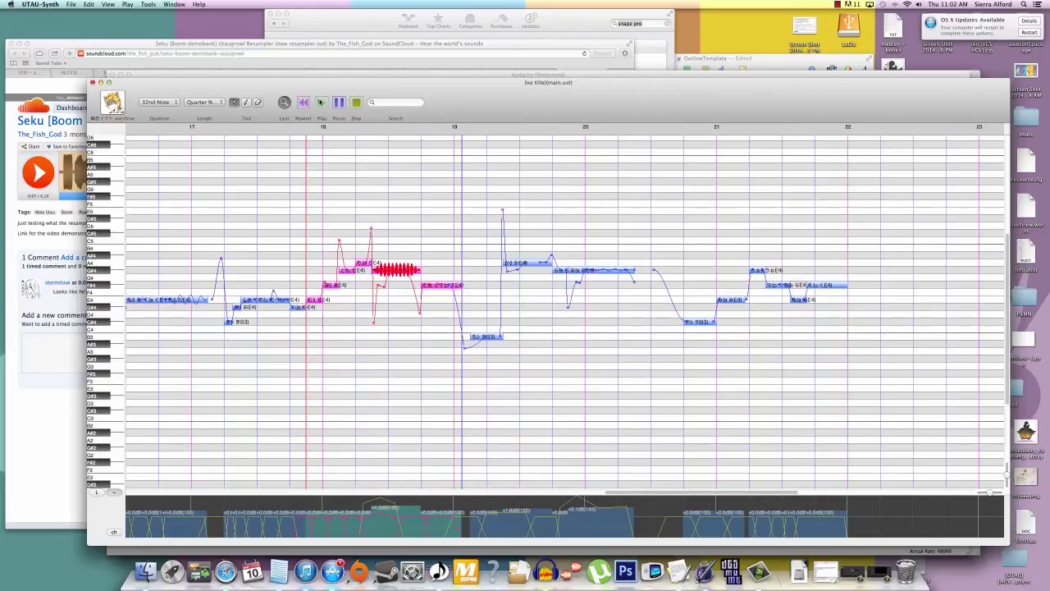
click(375, 216)
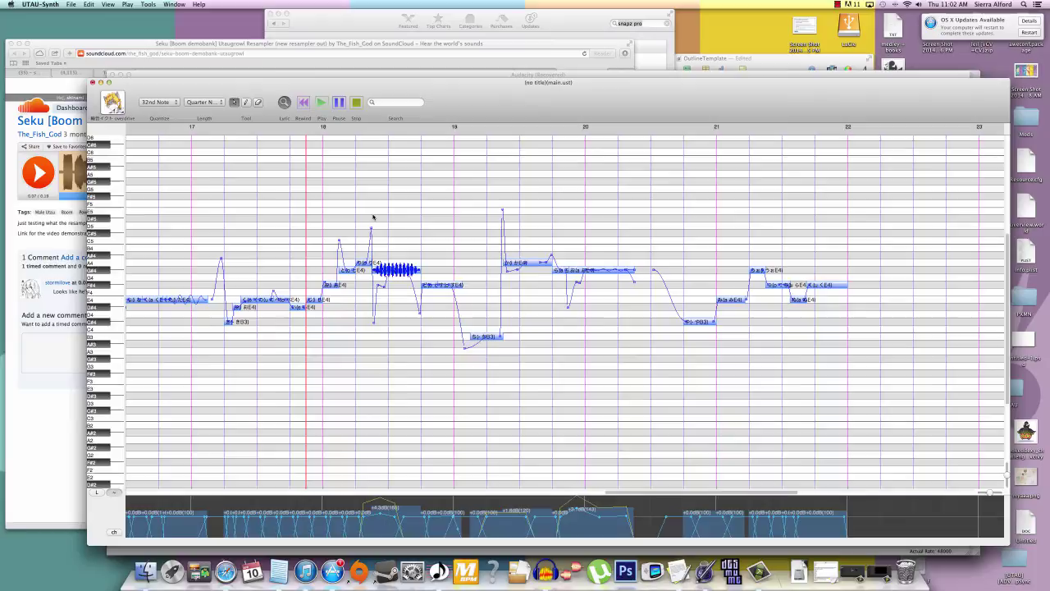
scroll(373, 218, left, 10)
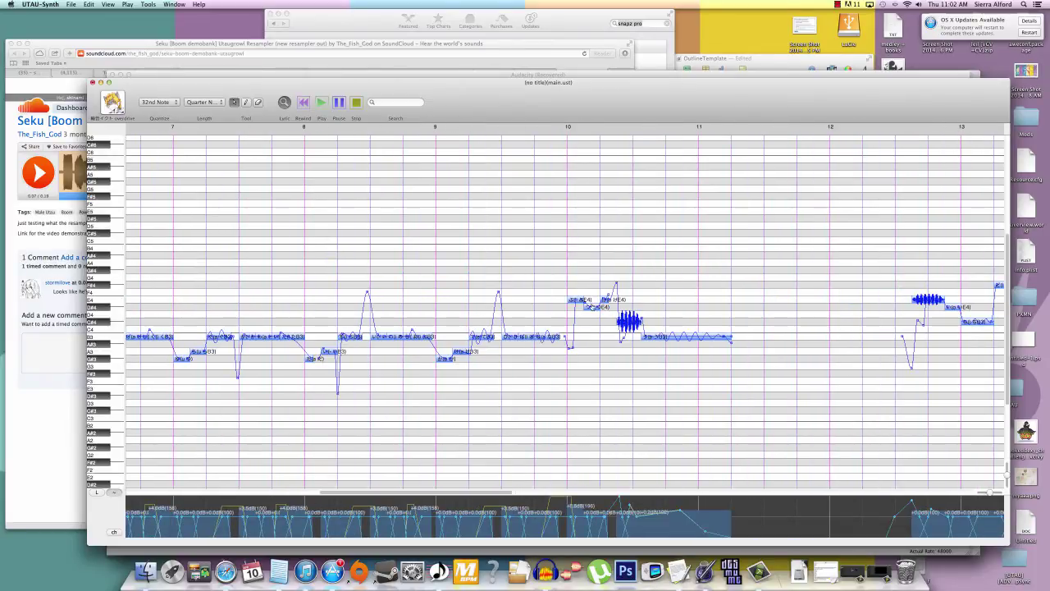
scroll(589, 304, right, 6)
scroll(589, 303, down, 1)
scroll(588, 302, left, 8)
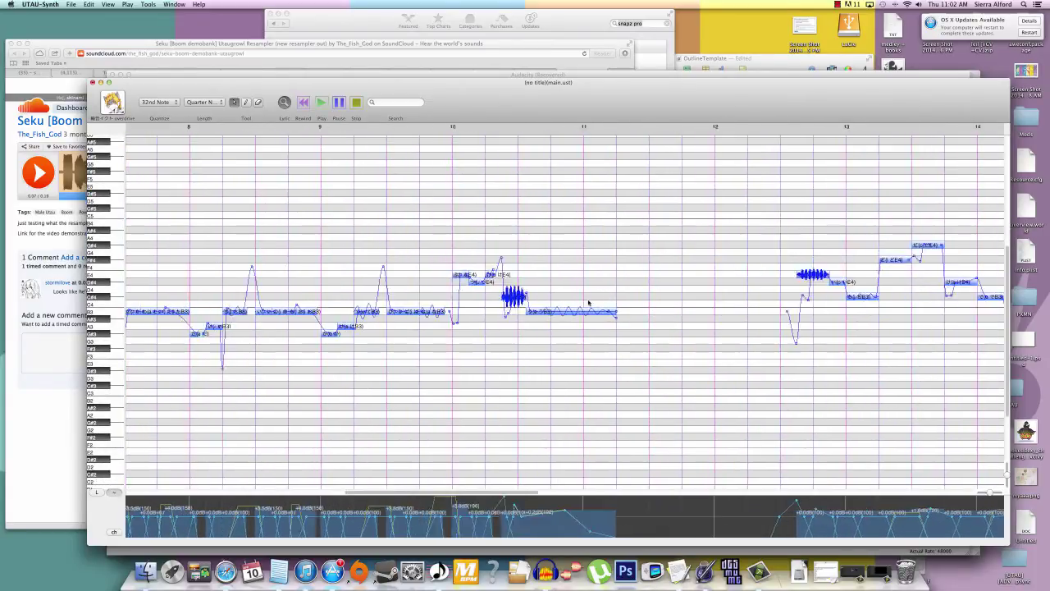
scroll(588, 303, left, 3)
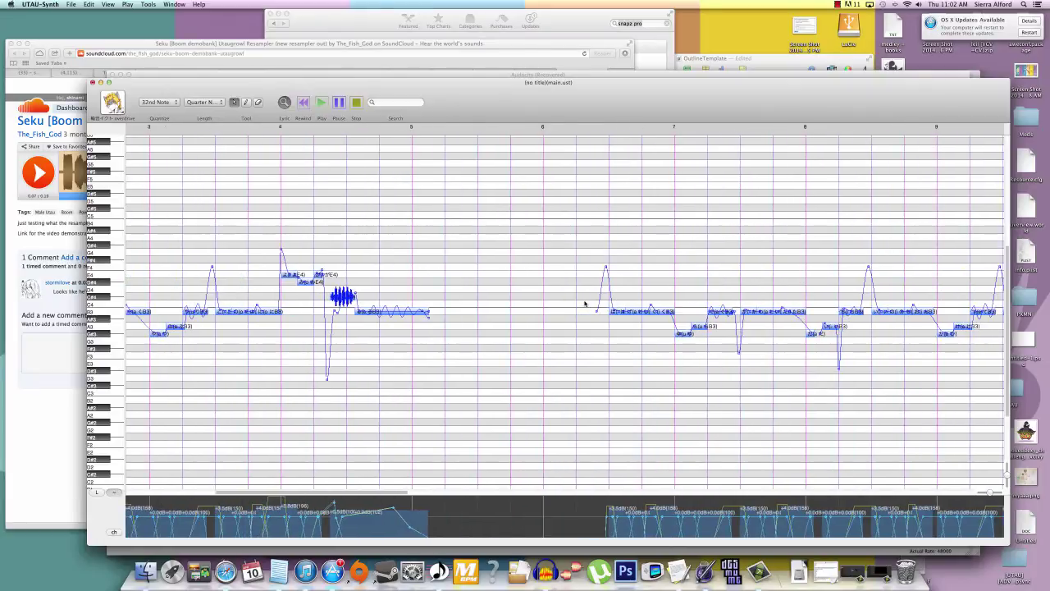
scroll(651, 300, left, 1)
scroll(586, 303, right, 3)
scroll(441, 307, right, 7)
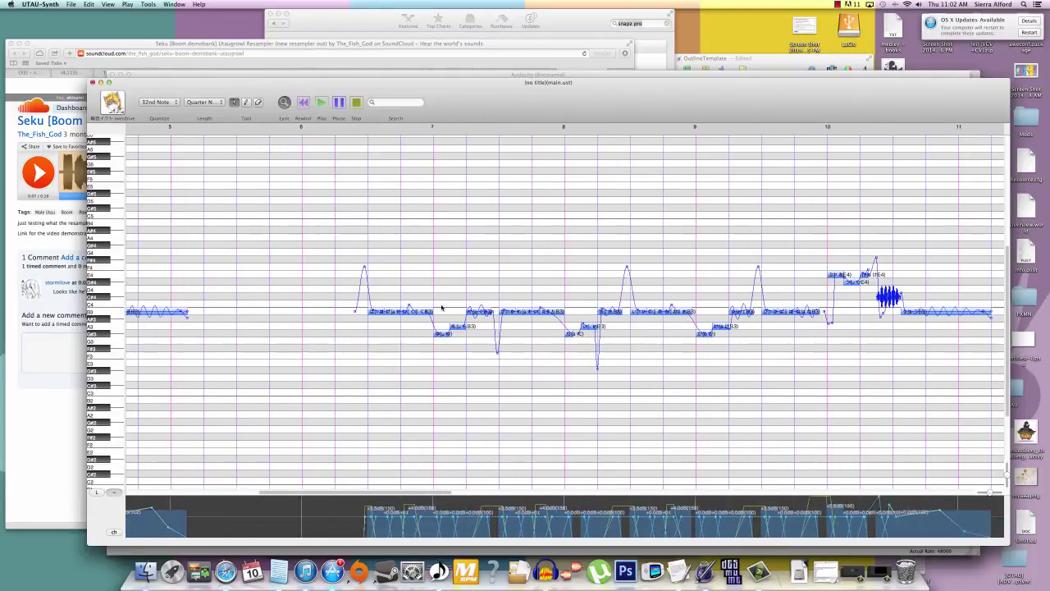
scroll(442, 307, right, 1)
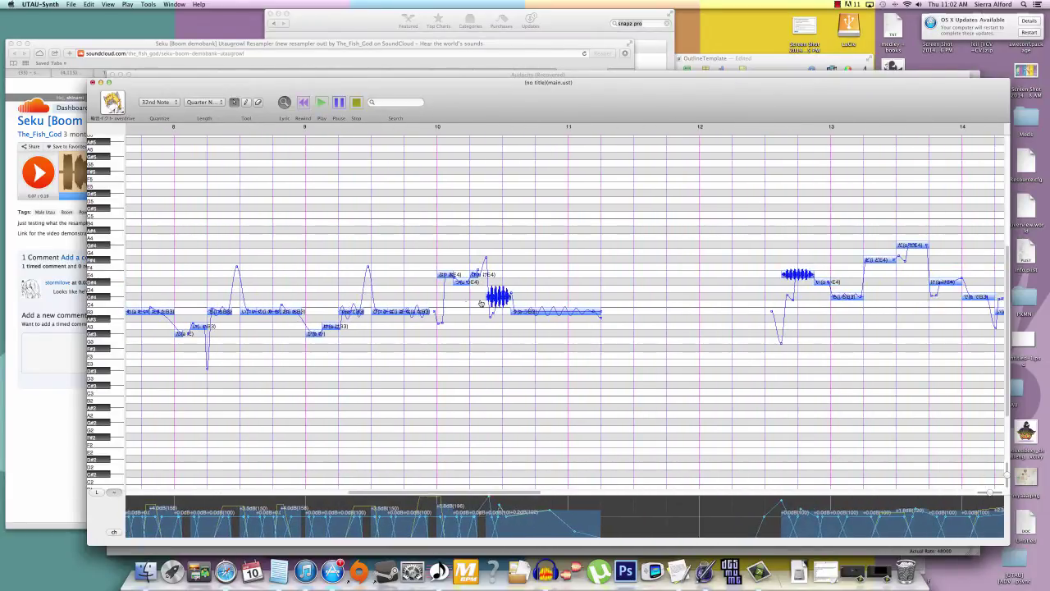
- Review the growled C4 note's properties (gFlag 10, BRE 20, flag Y10) and close without changes
right_click(498, 297)
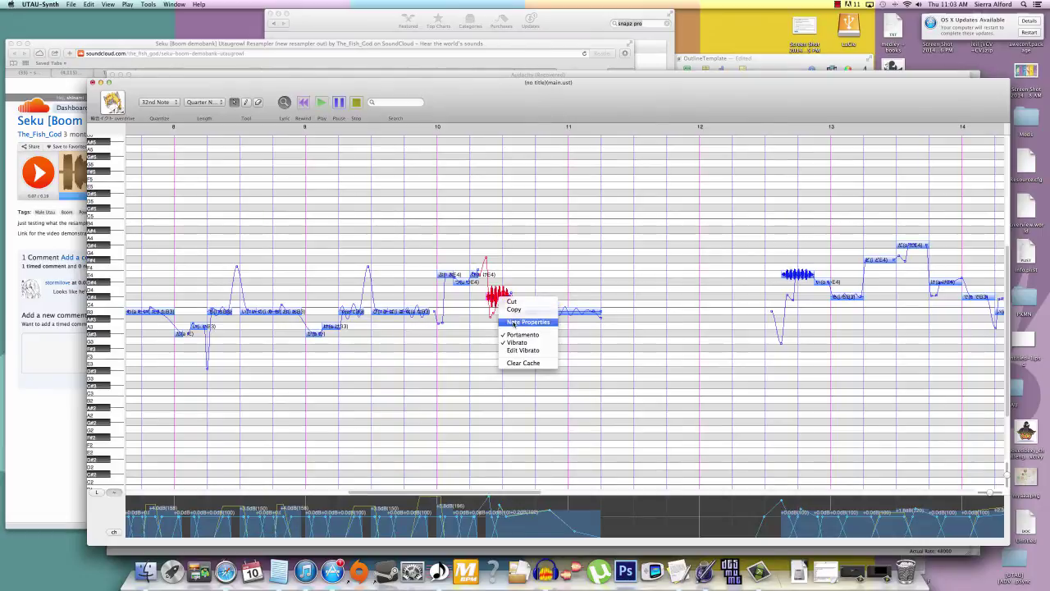
click(515, 322)
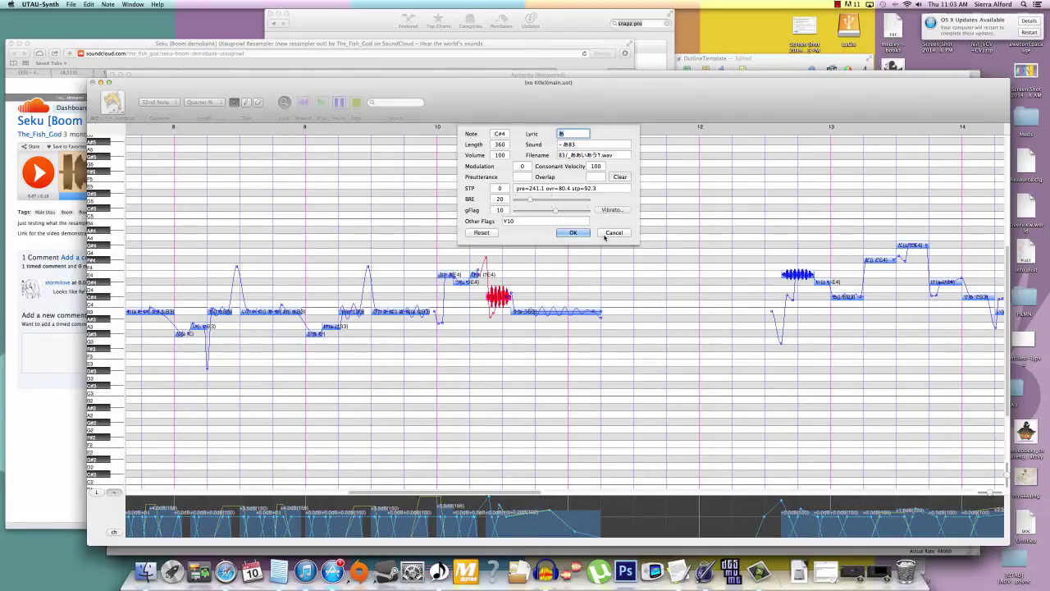
click(614, 232)
- Select the growled phrase around measures 4–5 and play it back
drag(412, 249, 585, 347)
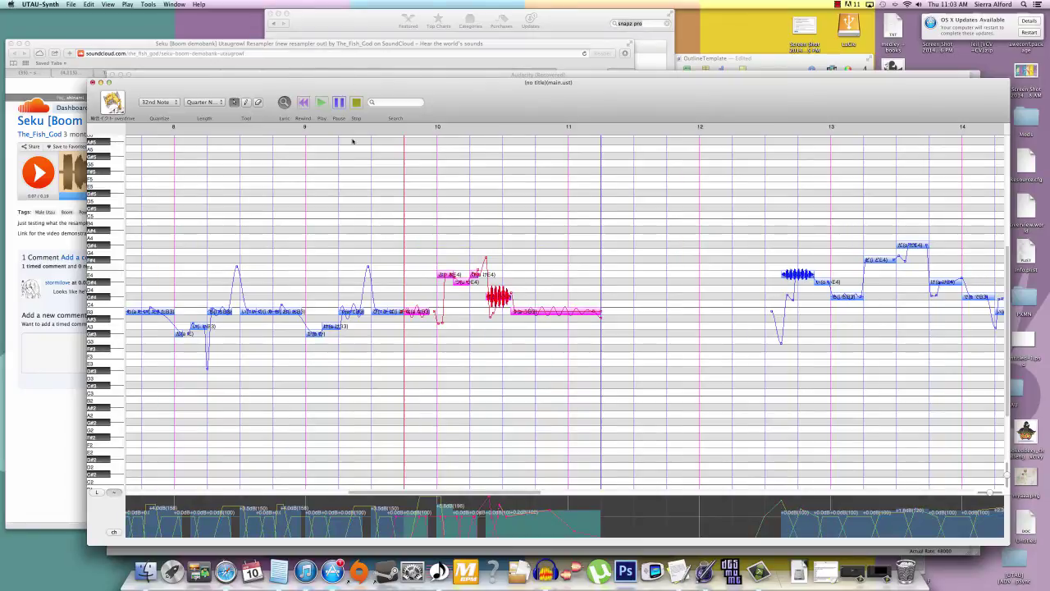
scroll(382, 211, left, 5)
scroll(382, 211, left, 3)
drag(325, 224, 432, 326)
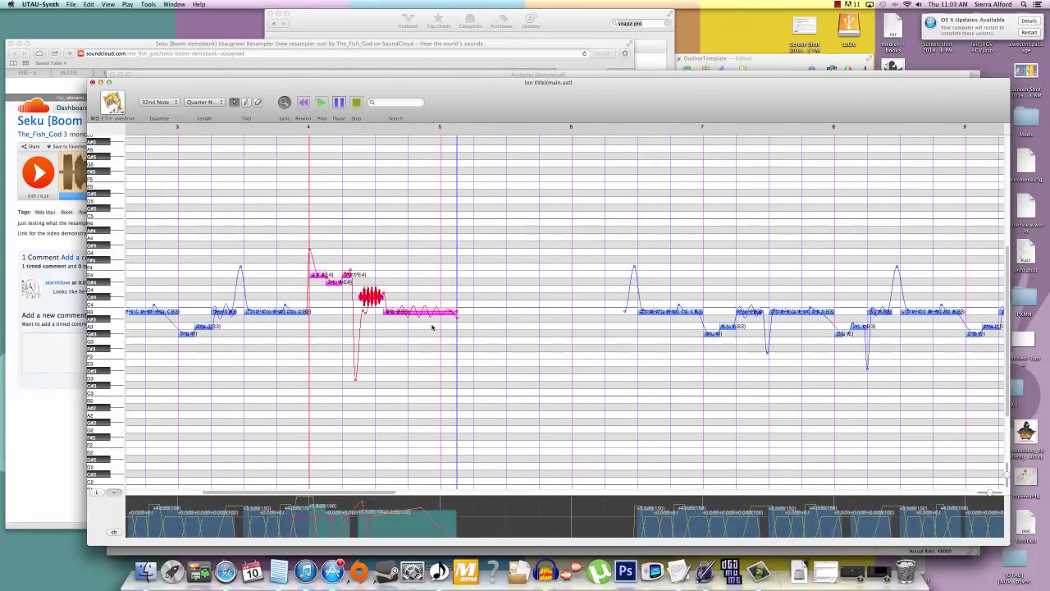
key(space)
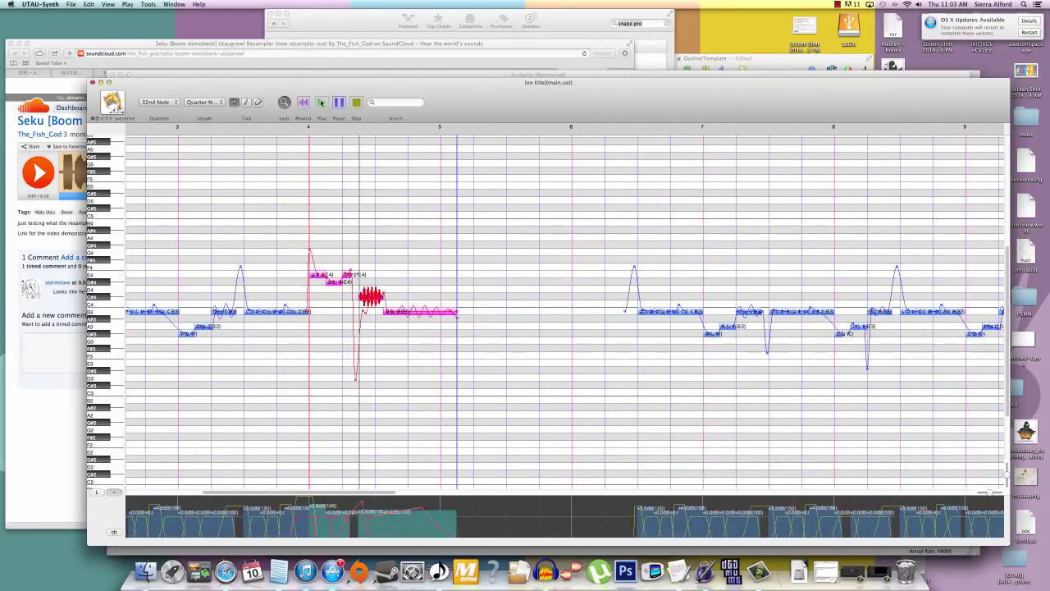
click(370, 319)
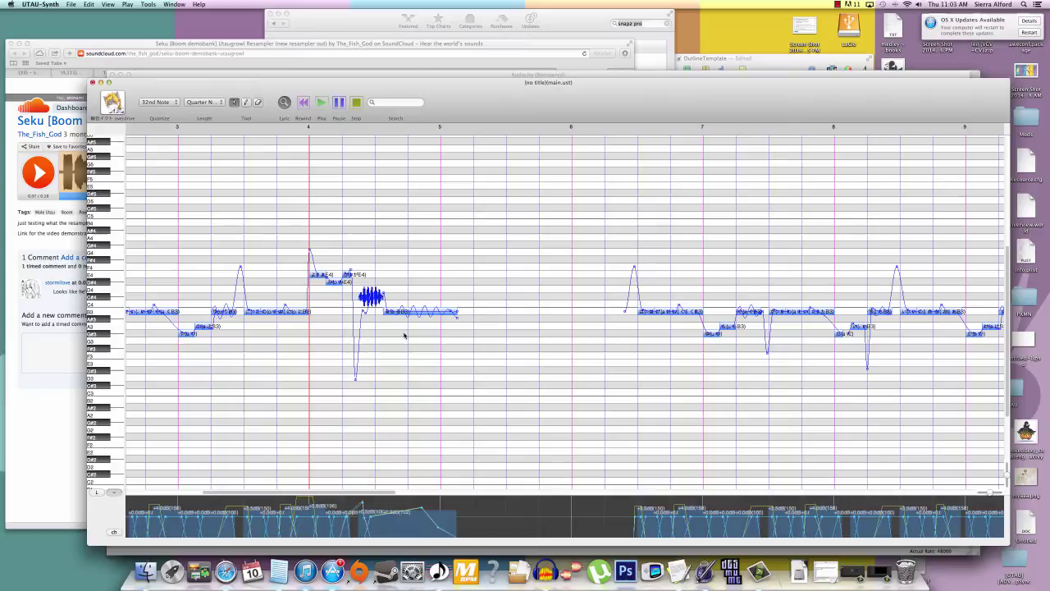
scroll(374, 324, right, 2)
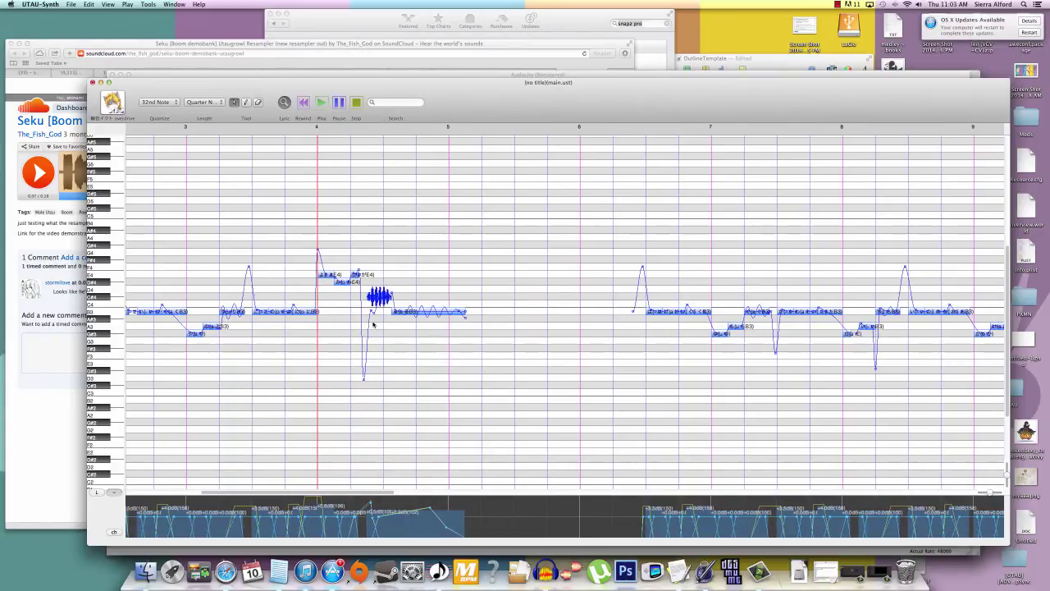
scroll(373, 326, right, 1)
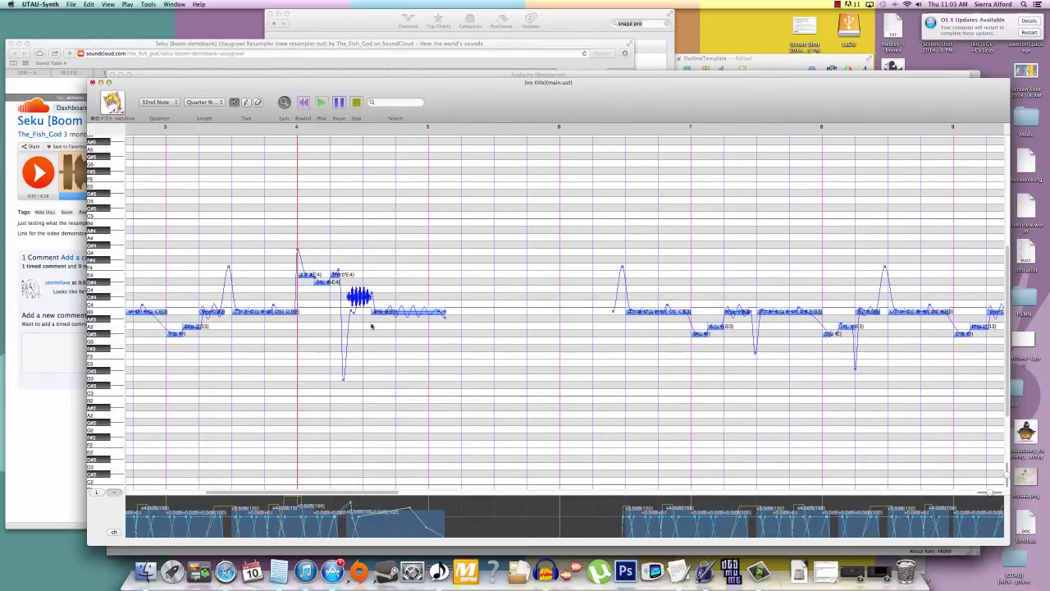
scroll(356, 367, down, 1)
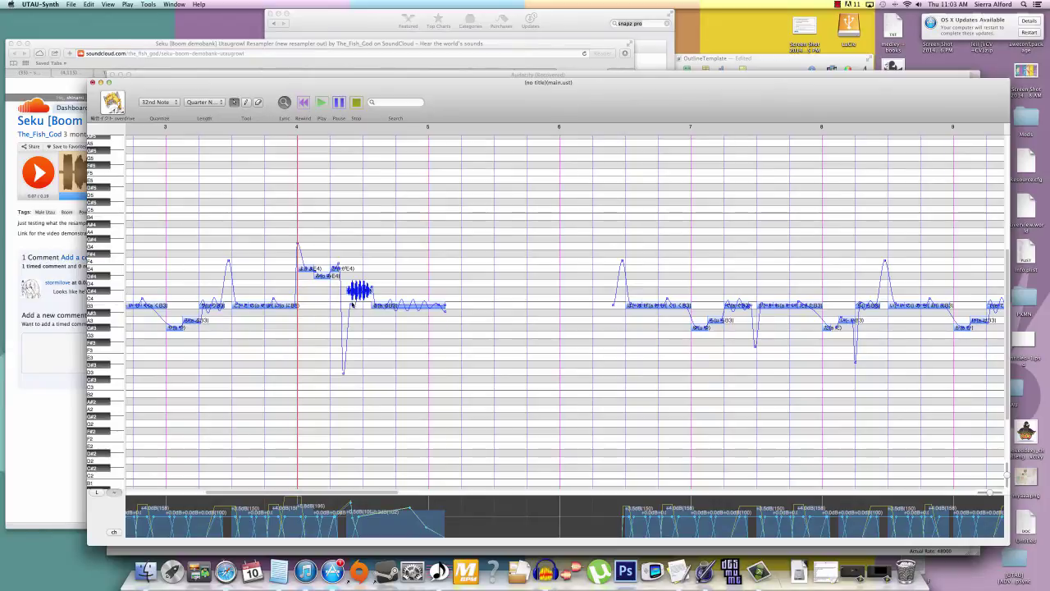
scroll(355, 310, right, 10)
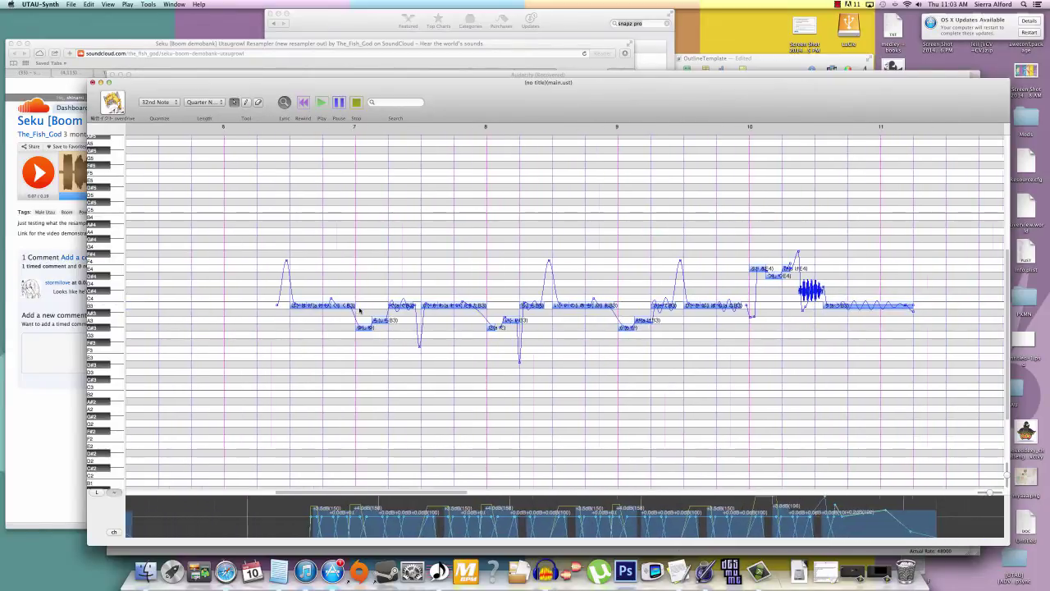
scroll(356, 310, right, 2)
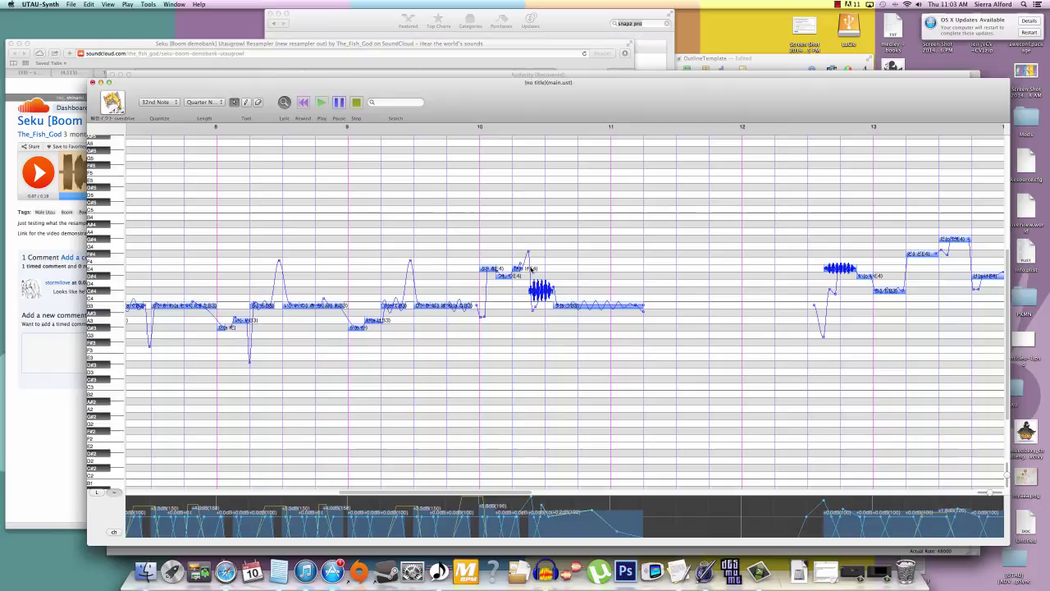
scroll(555, 274, right, 7)
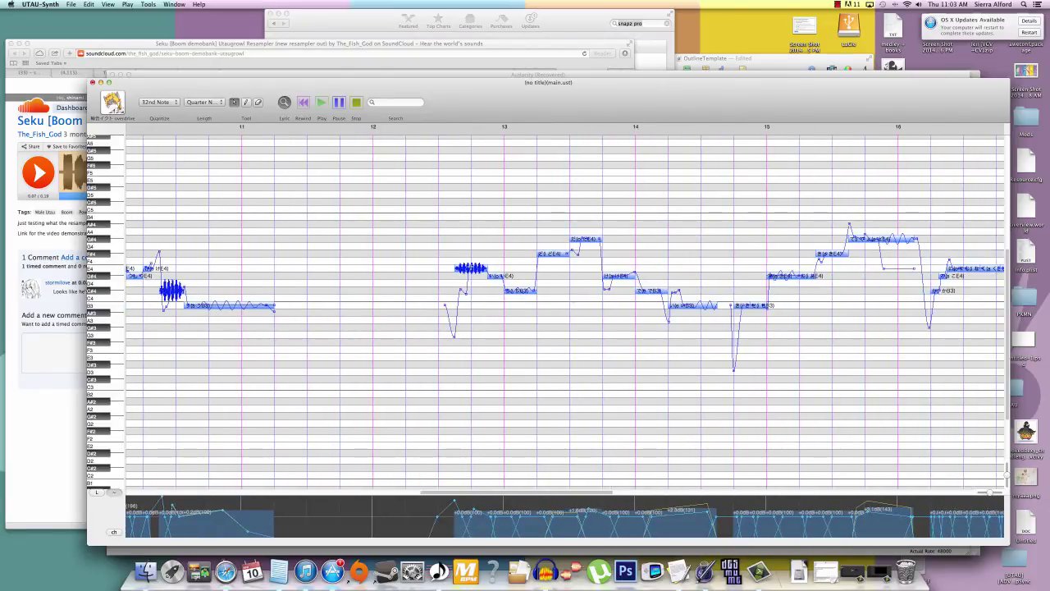
click(459, 269)
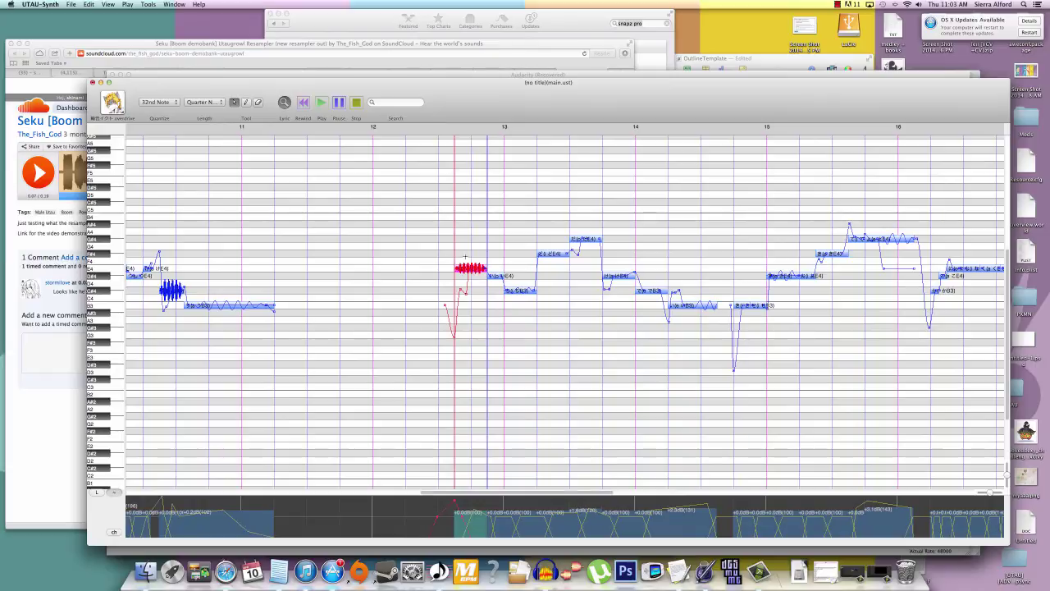
key(space)
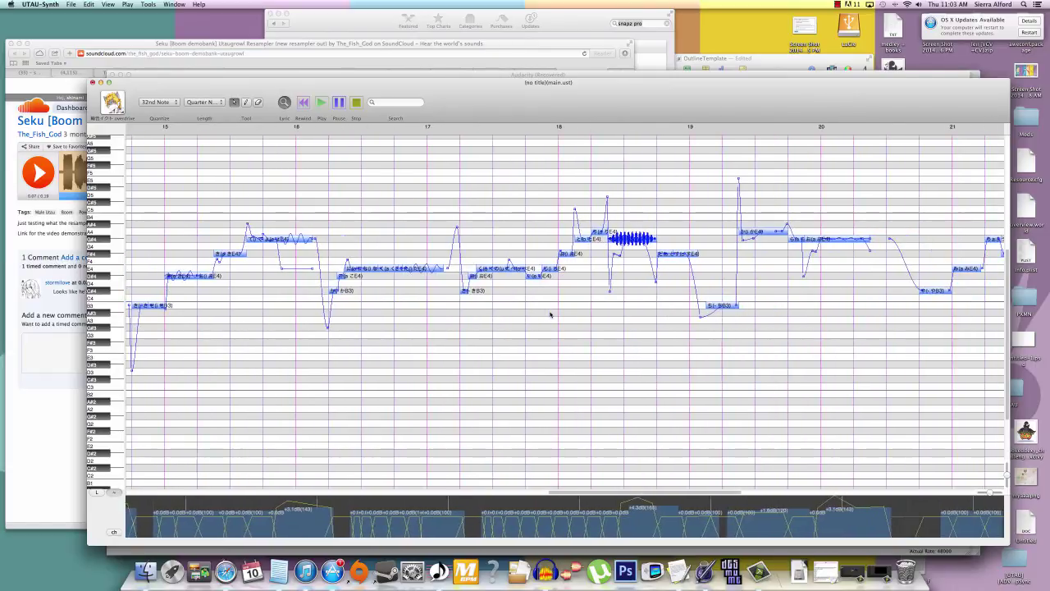
click(328, 105)
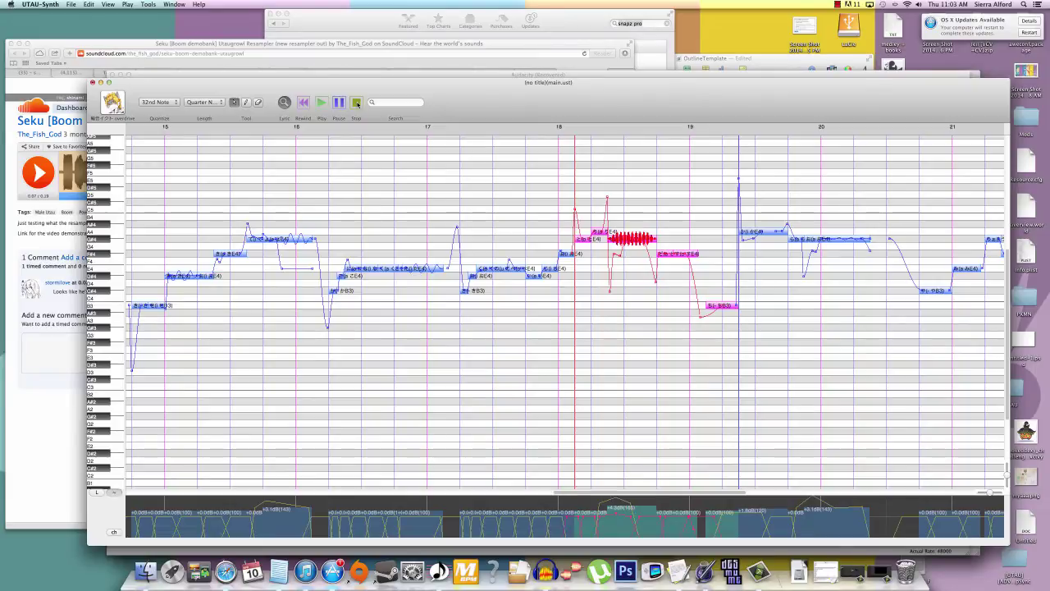
click(357, 103)
click(466, 269)
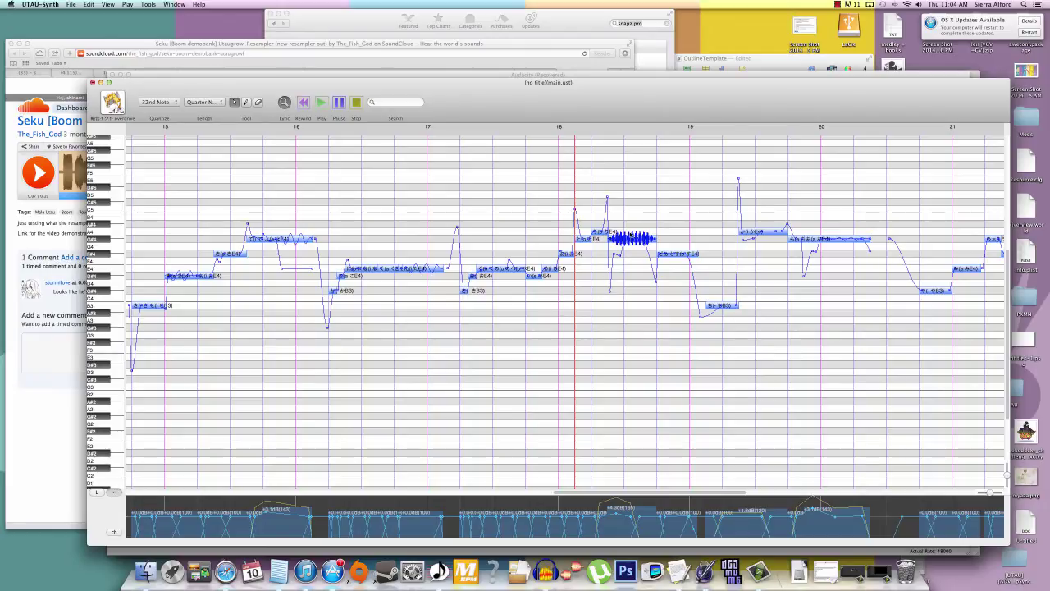
click(631, 237)
scroll(631, 238, left, 3)
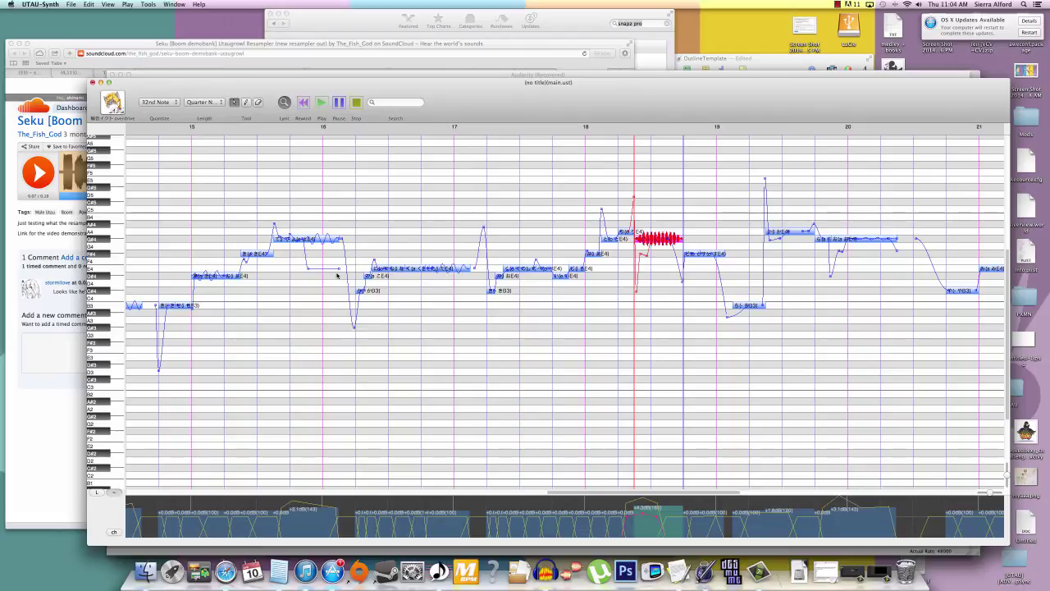
scroll(336, 276, left, 2)
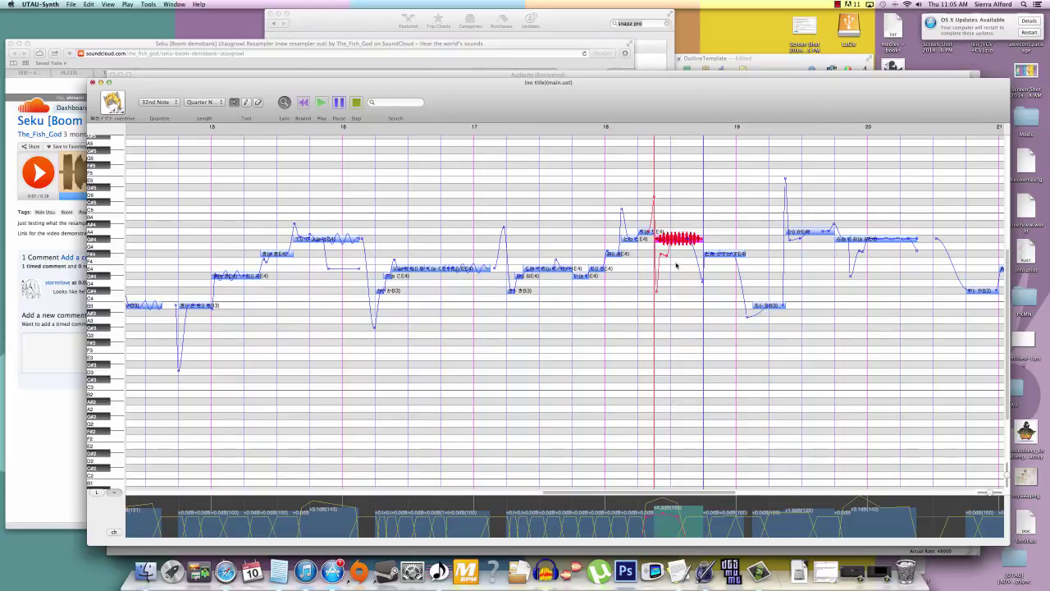
scroll(726, 269, right, 6)
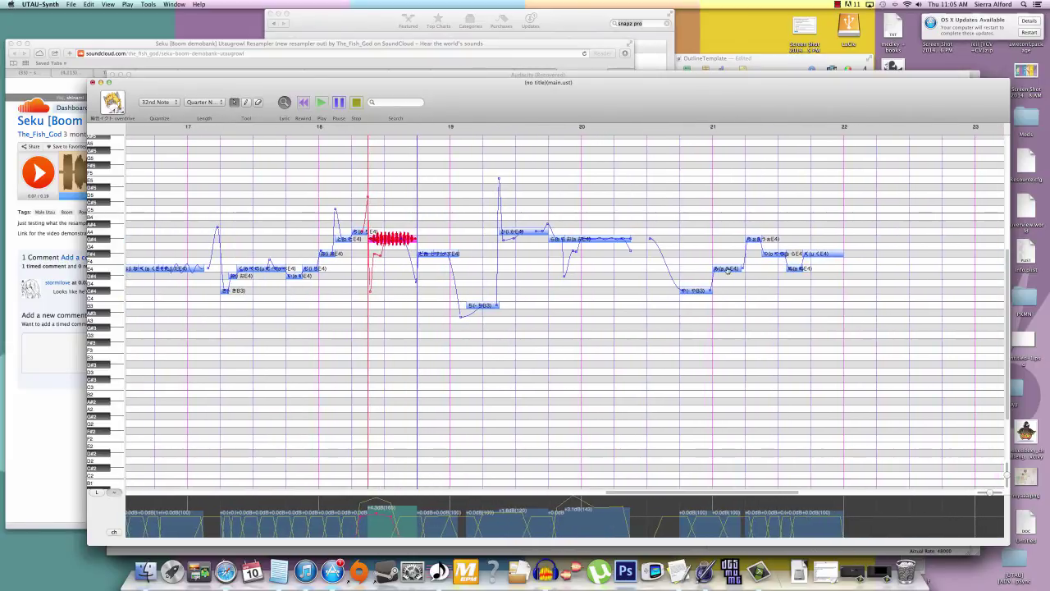
scroll(569, 265, left, 2)
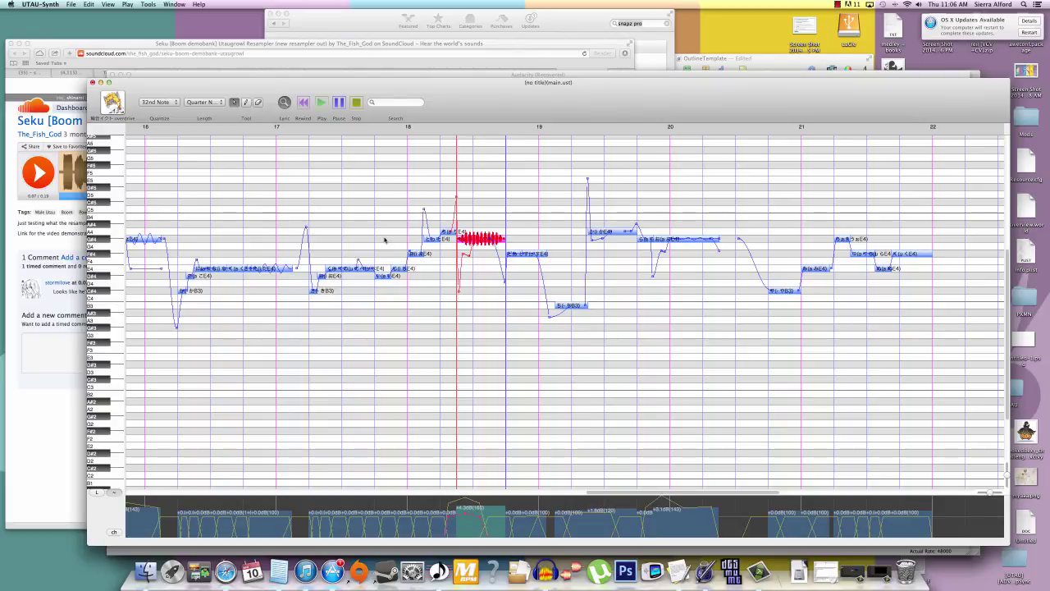
scroll(384, 239, left, 2)
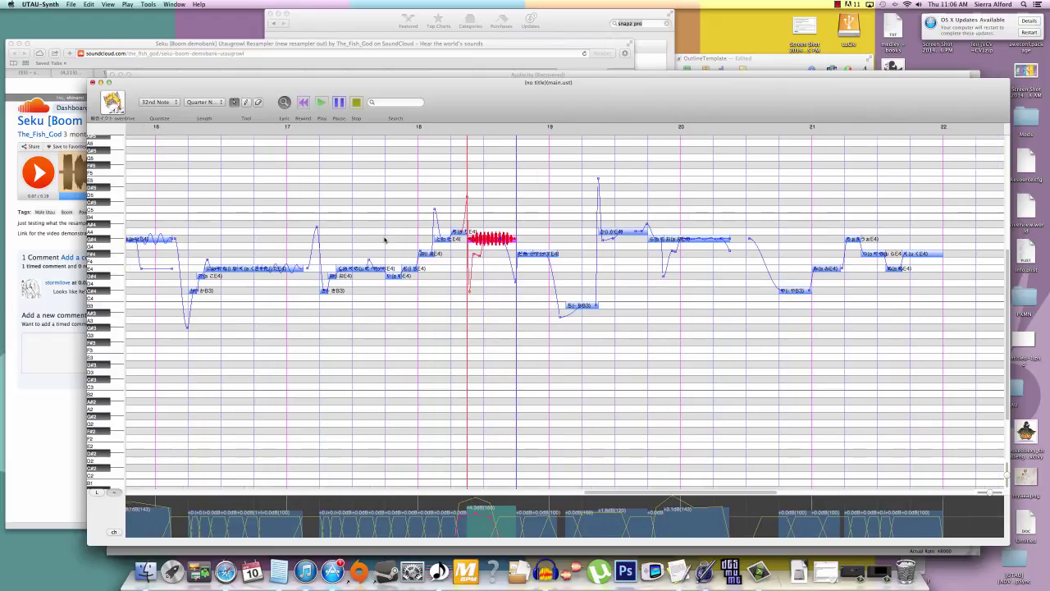
scroll(307, 268, left, 6)
scroll(307, 268, left, 10)
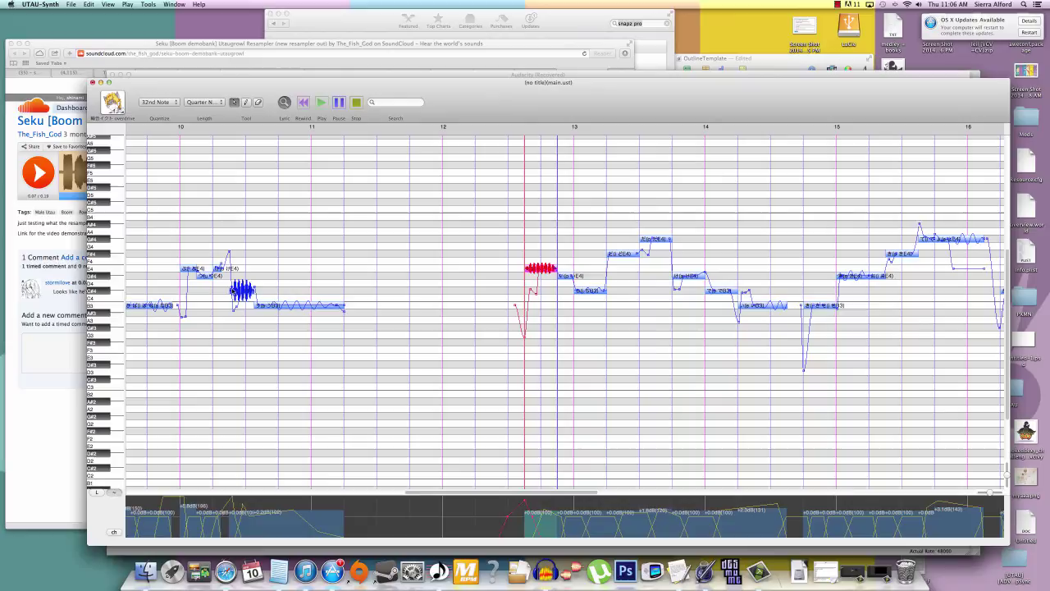
drag(201, 250, 302, 326)
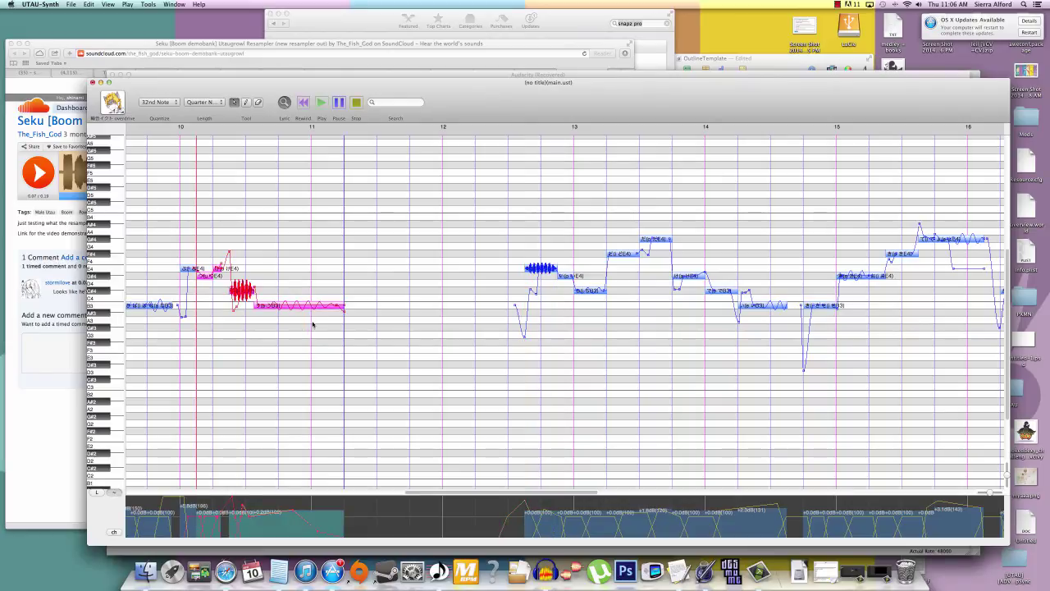
click(312, 324)
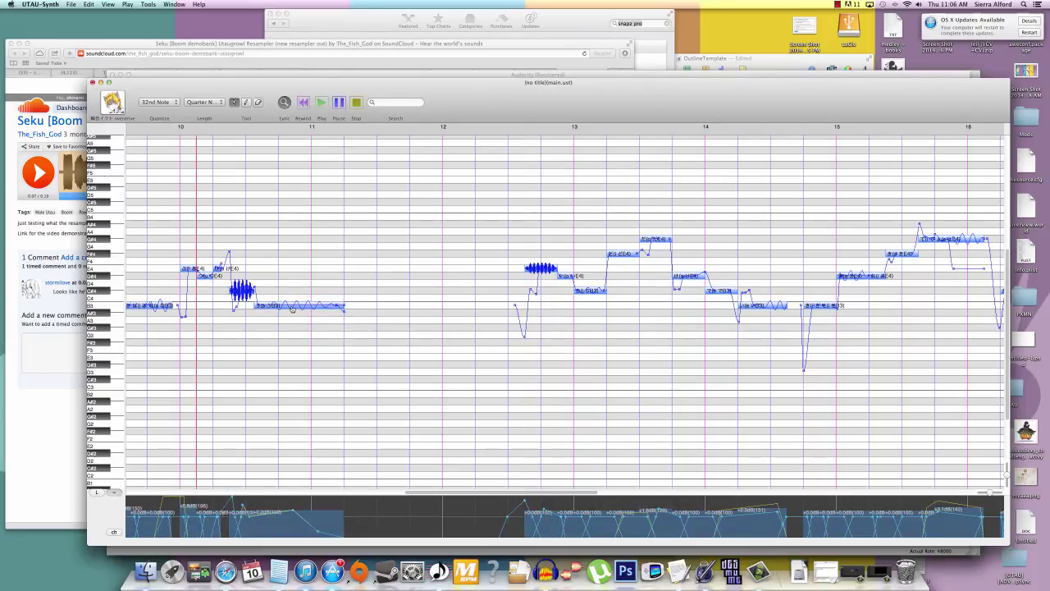
scroll(293, 307, right, 10)
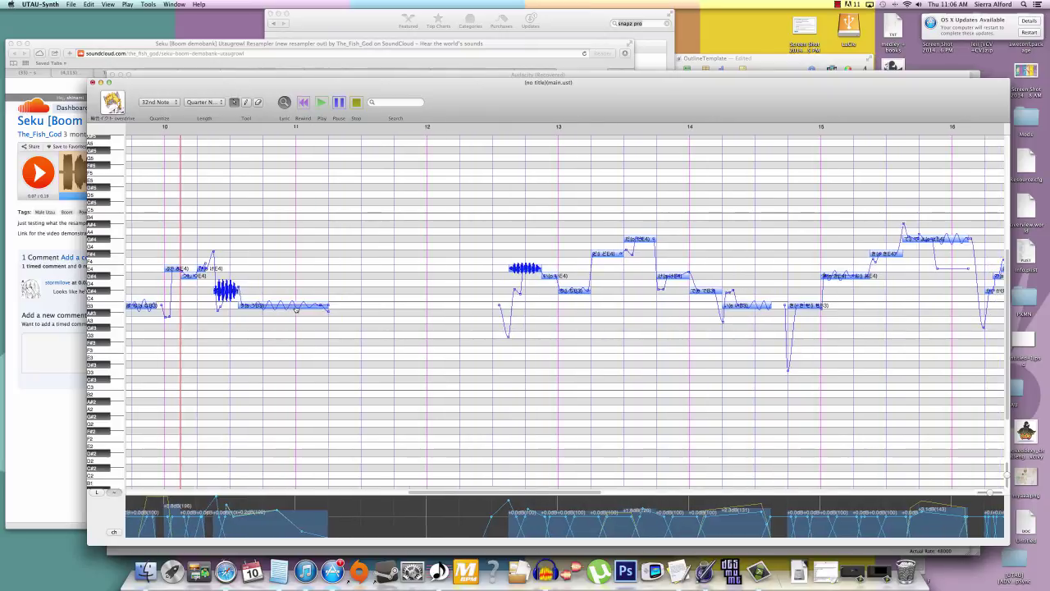
scroll(295, 308, right, 10)
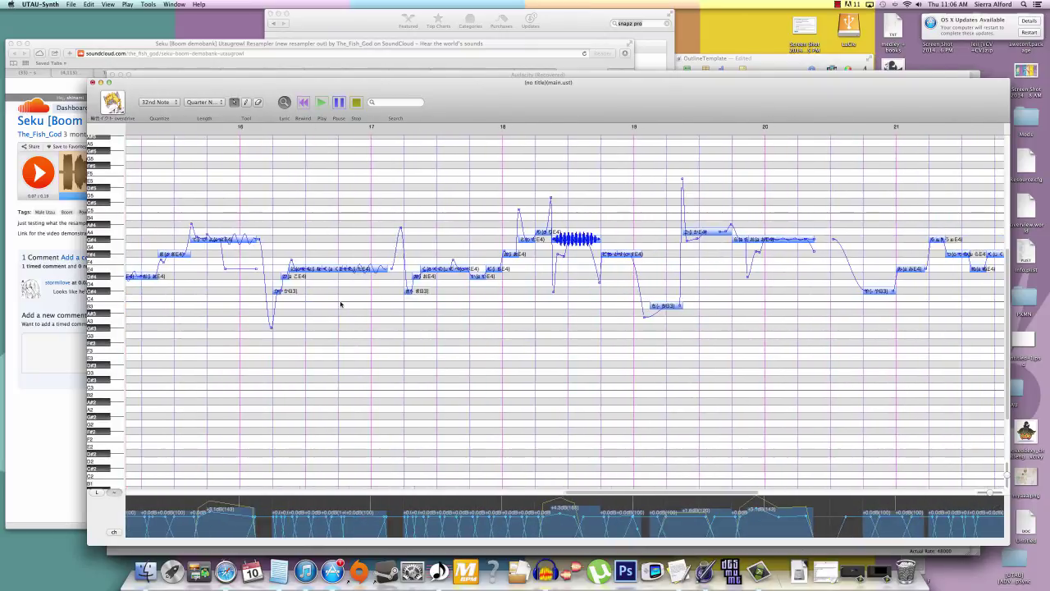
scroll(344, 303, right, 2)
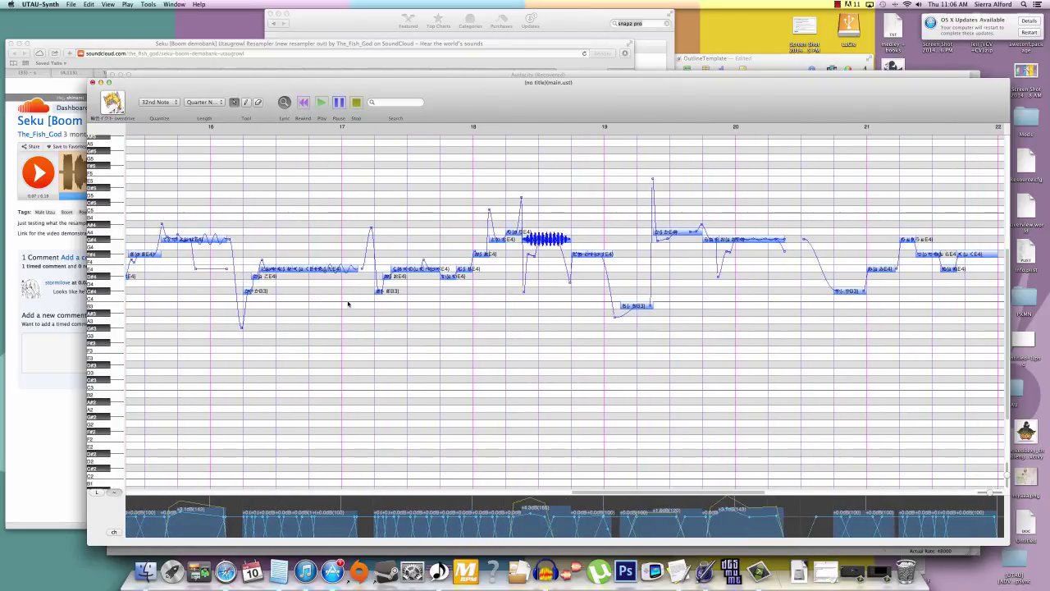
drag(427, 204, 656, 361)
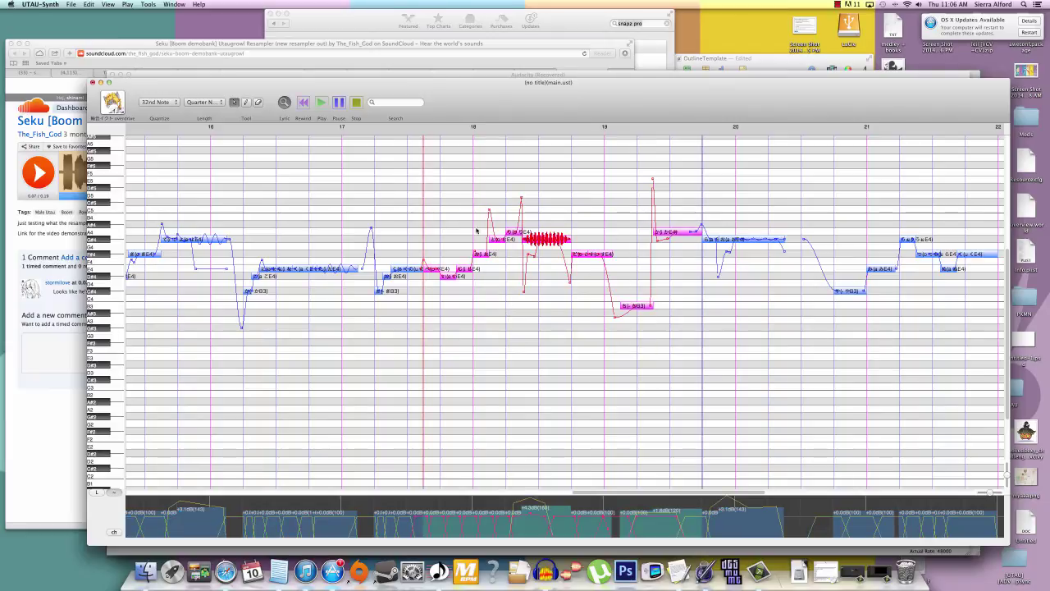
click(566, 327)
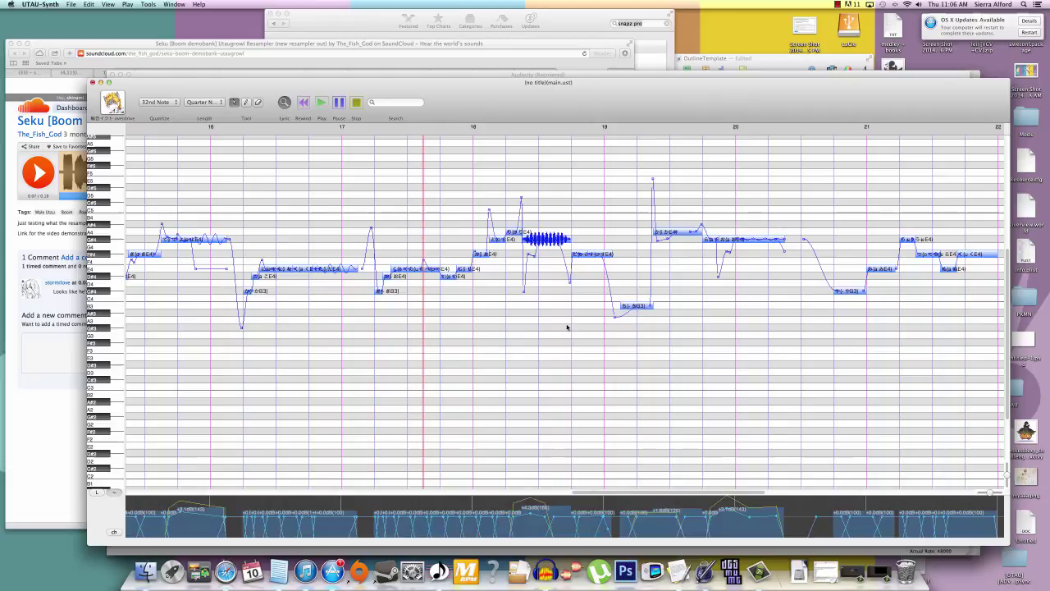